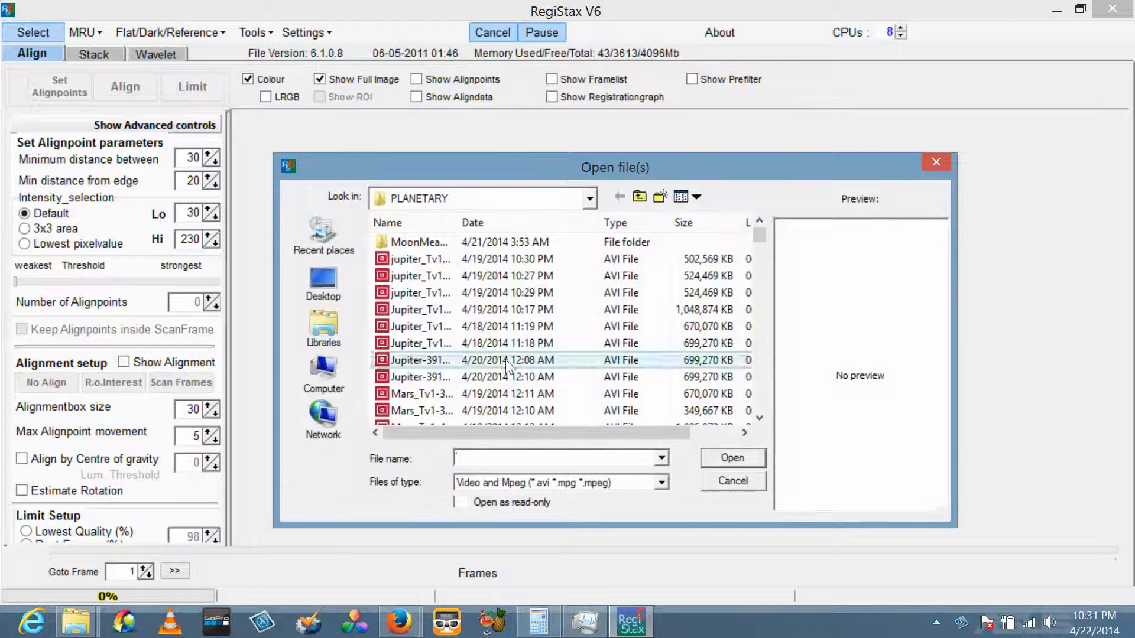
Sort the PLANETARY folder's contents by date and locate the Saturn AVI files from 4/21/2014.
scroll(512, 248, "down", 5)
scroll(501, 257, "down", 10)
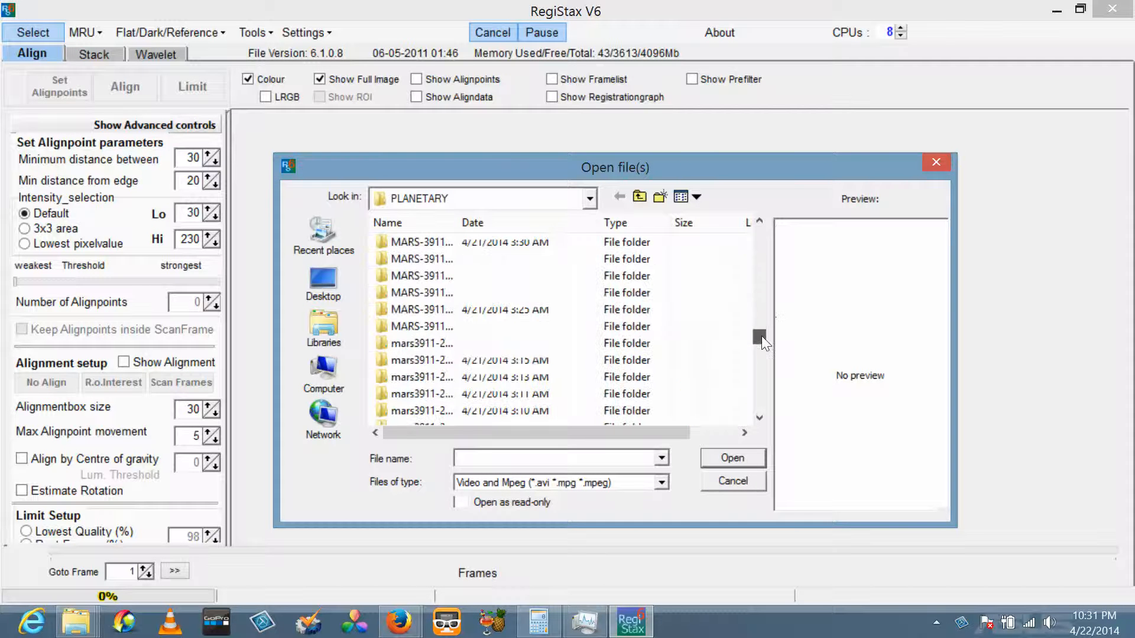
scroll(501, 257, "up", 10)
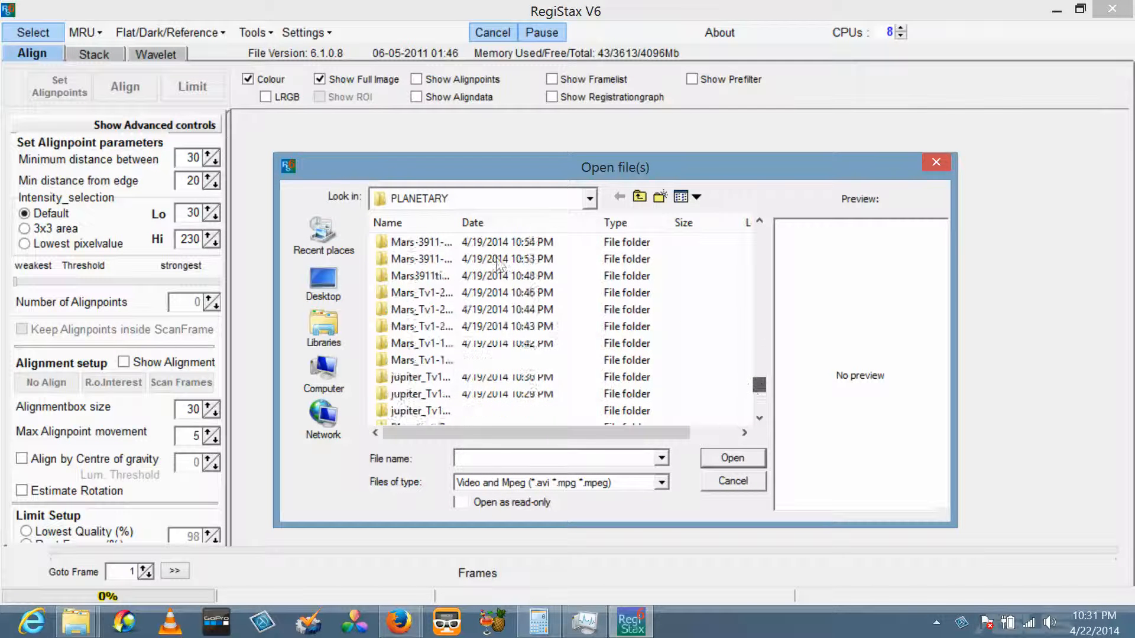
left_click_drag(758, 349, 760, 303)
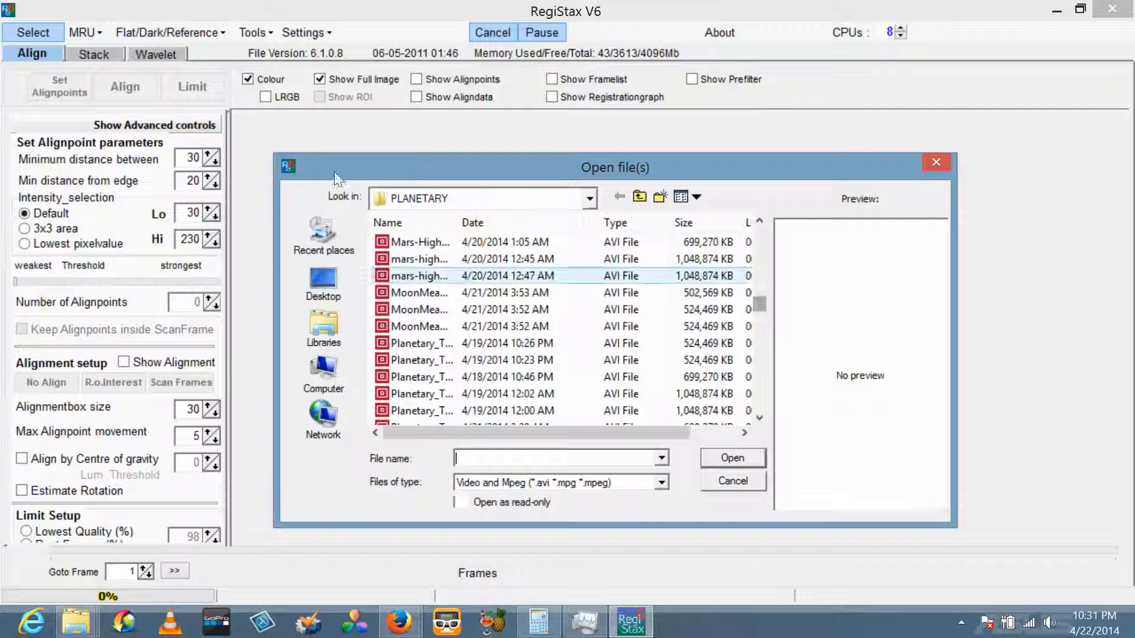
left_click(478, 222)
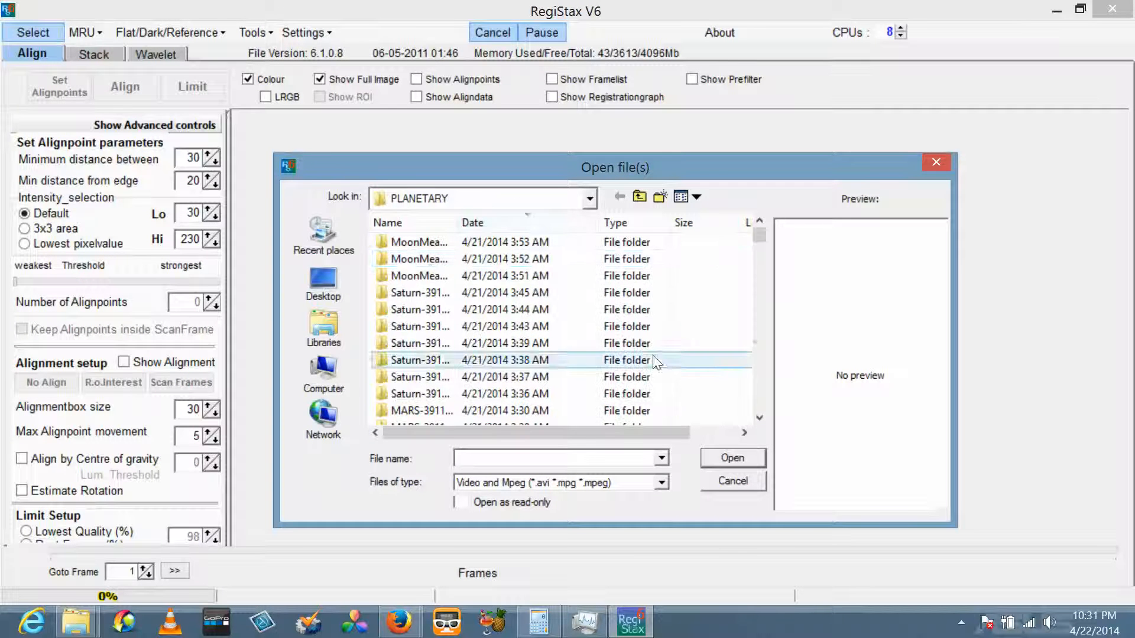
left_click_drag(759, 236, 752, 325)
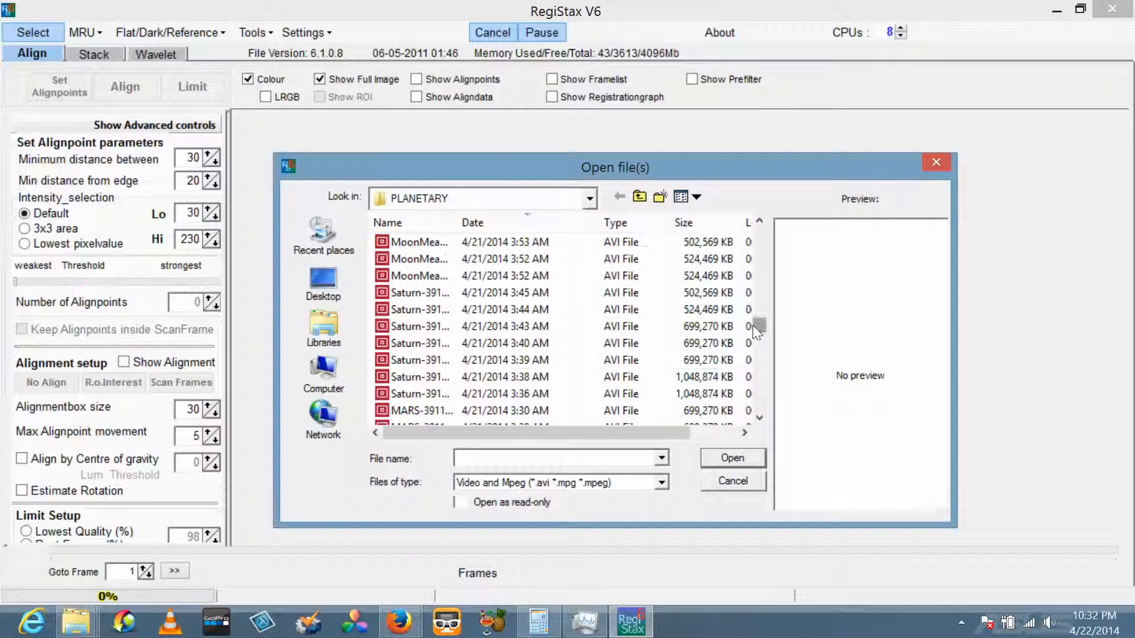
left_click(420, 376)
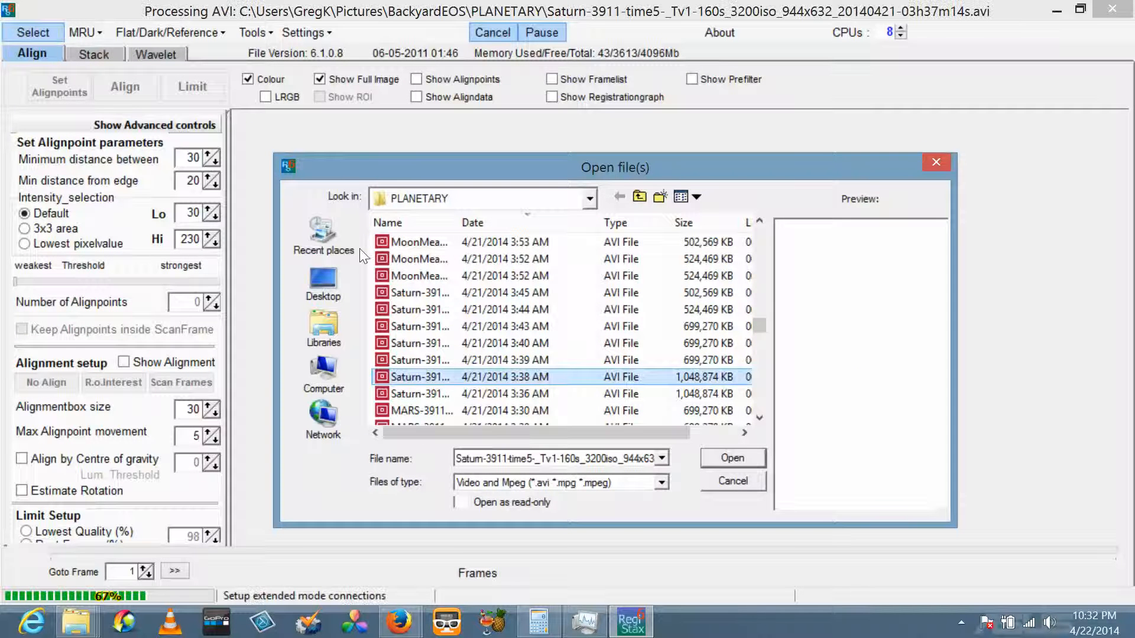
left_click(547, 360)
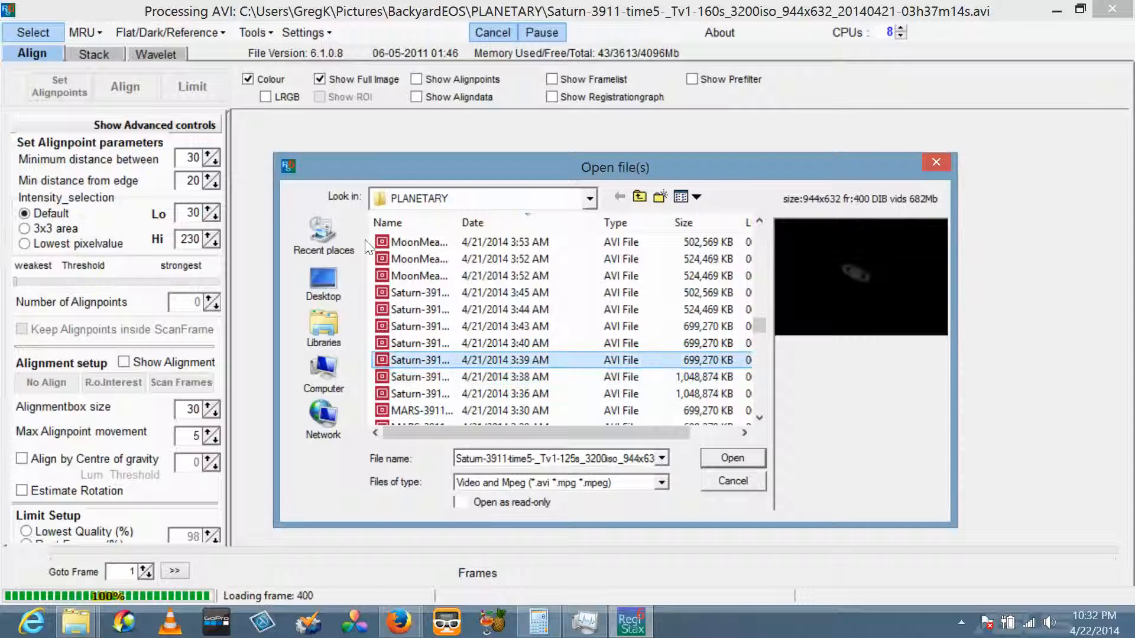
left_click(555, 346)
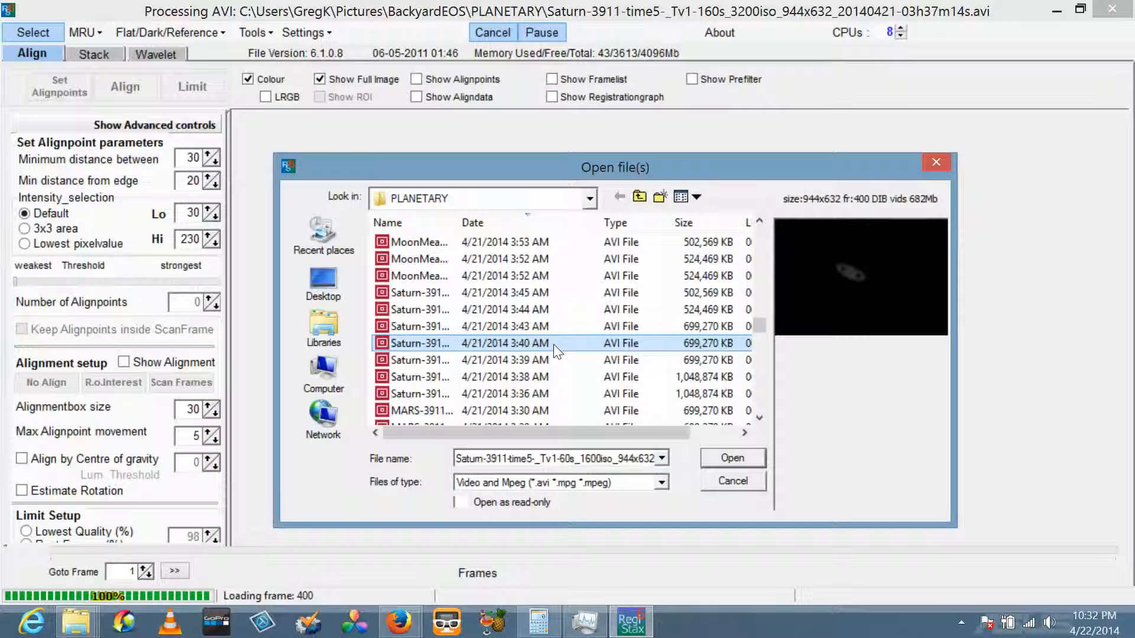
left_click(557, 362)
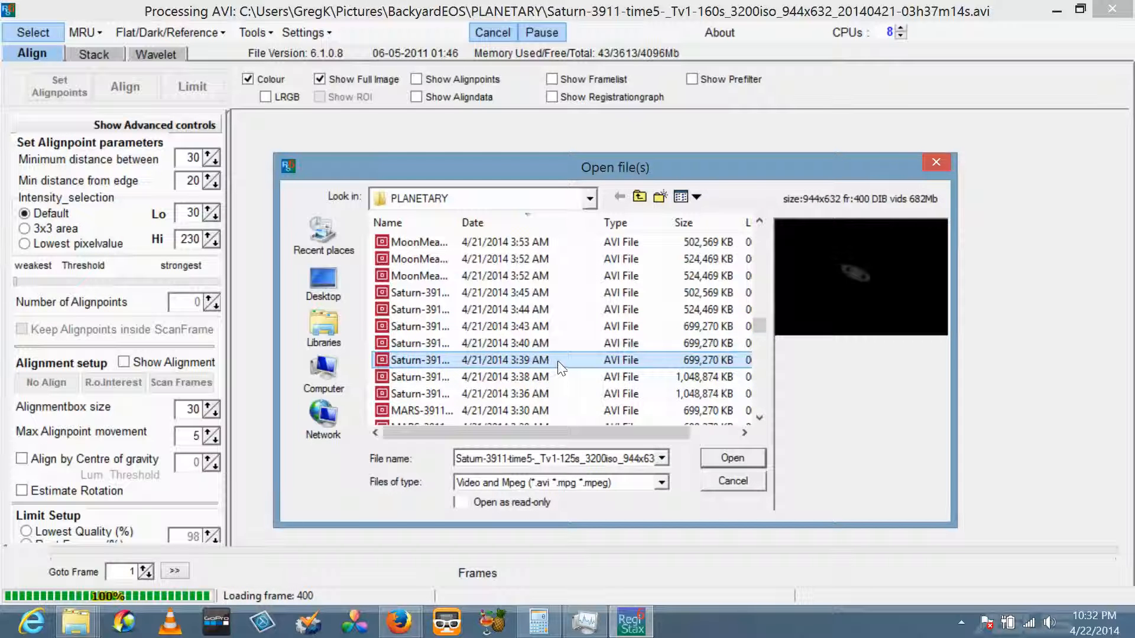
left_click(582, 329)
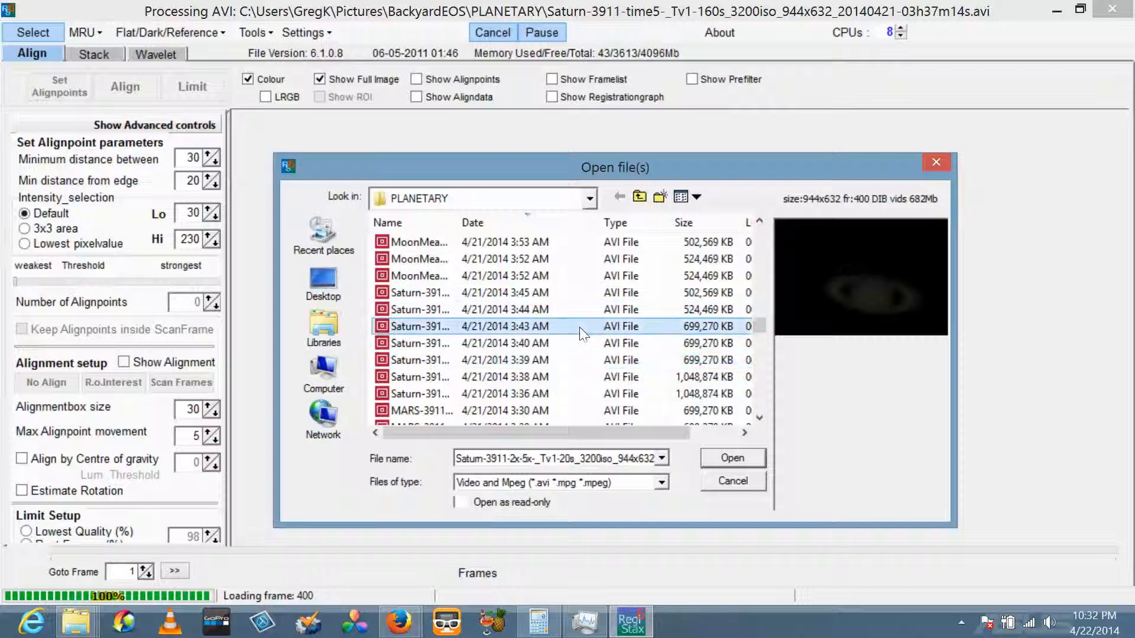
left_click(568, 367)
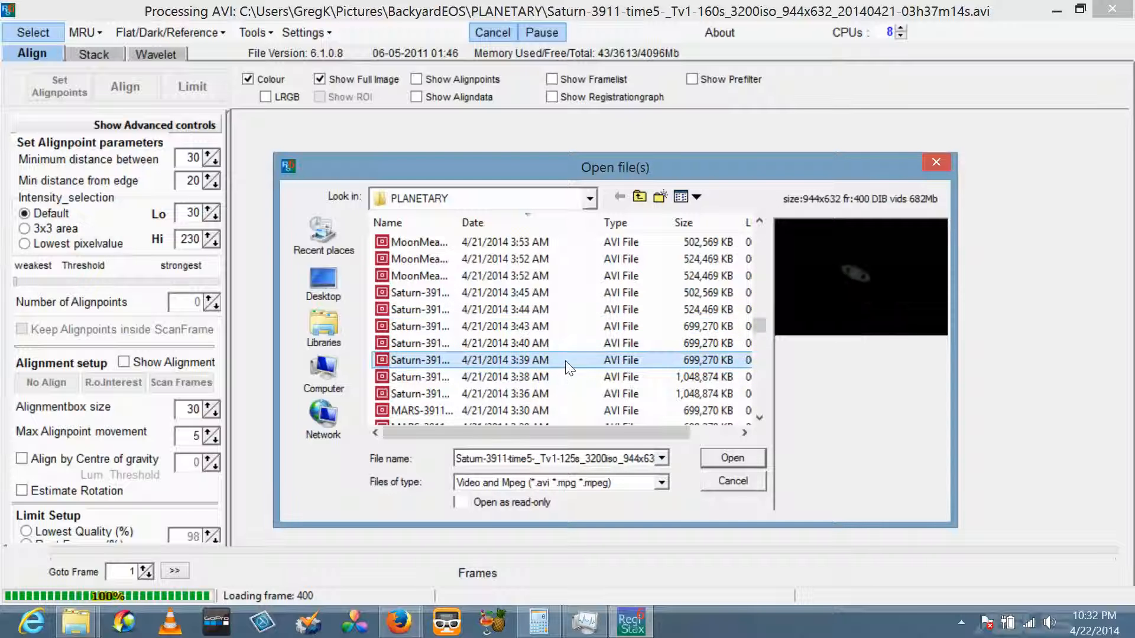
double_click(569, 367)
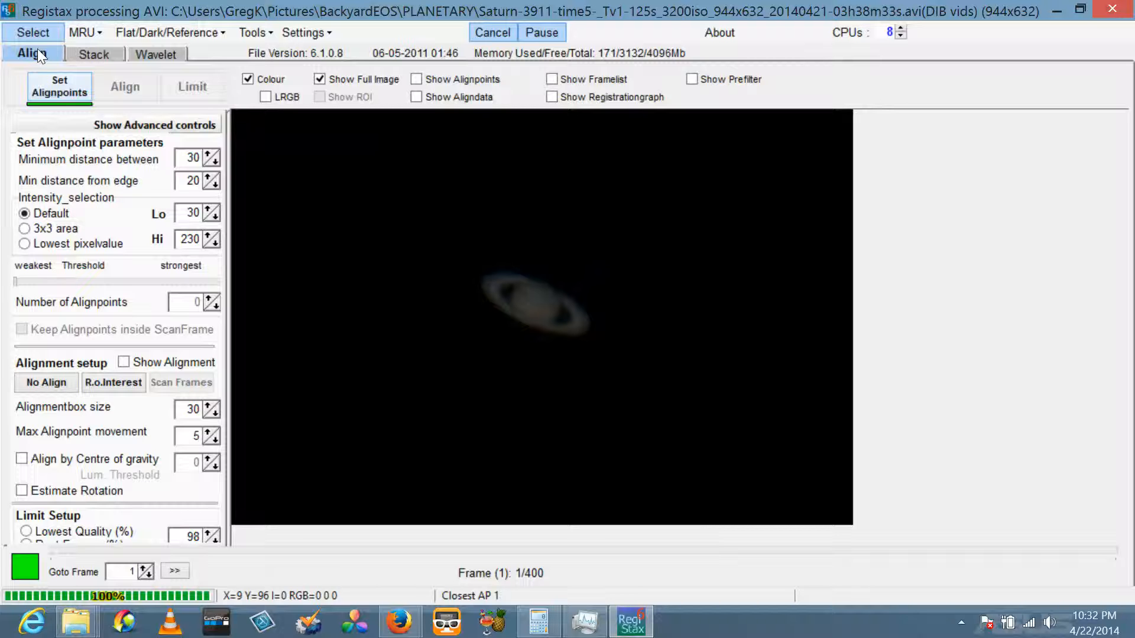
Set the automatic alignpoints on Saturn, add one at the ring's lower-right tip, and align the frames.
left_click(56, 77)
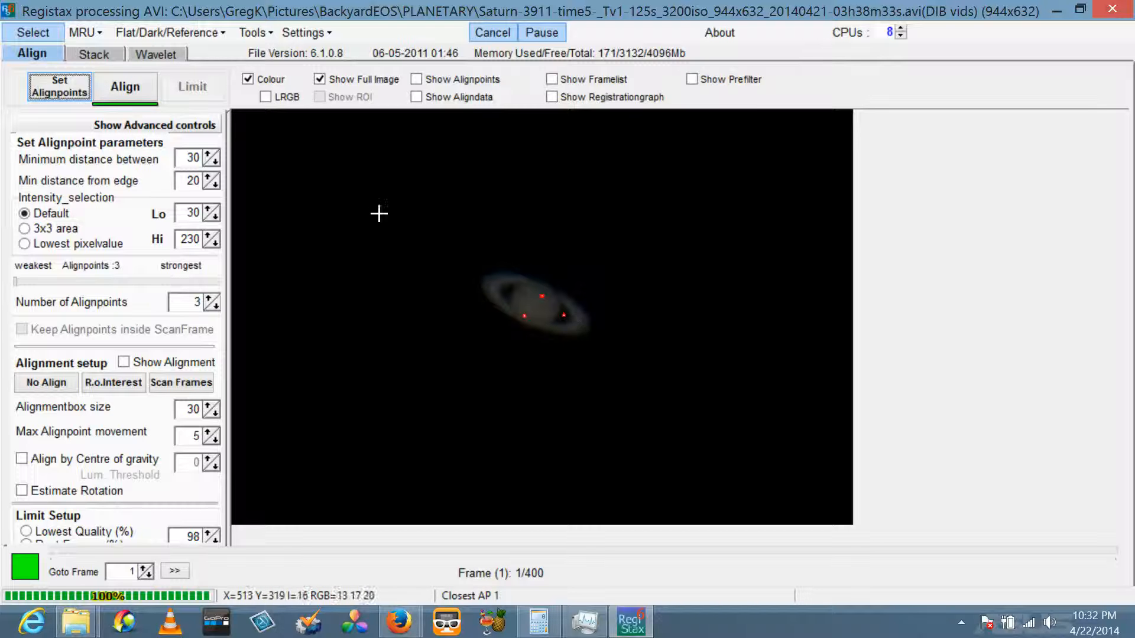
left_click(586, 328)
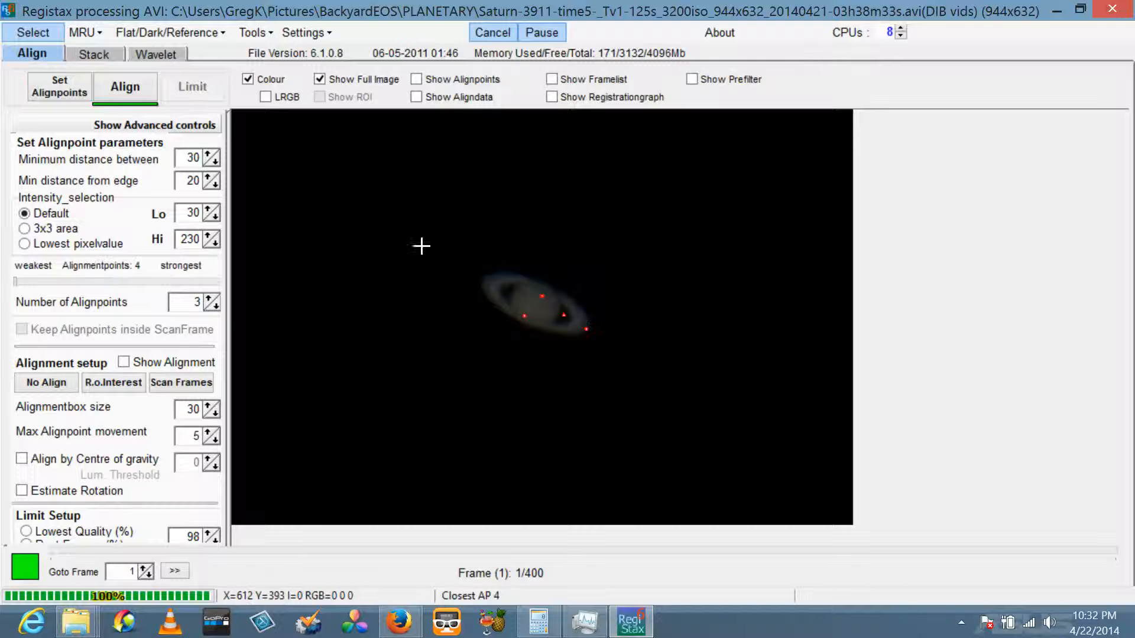
left_click(125, 87)
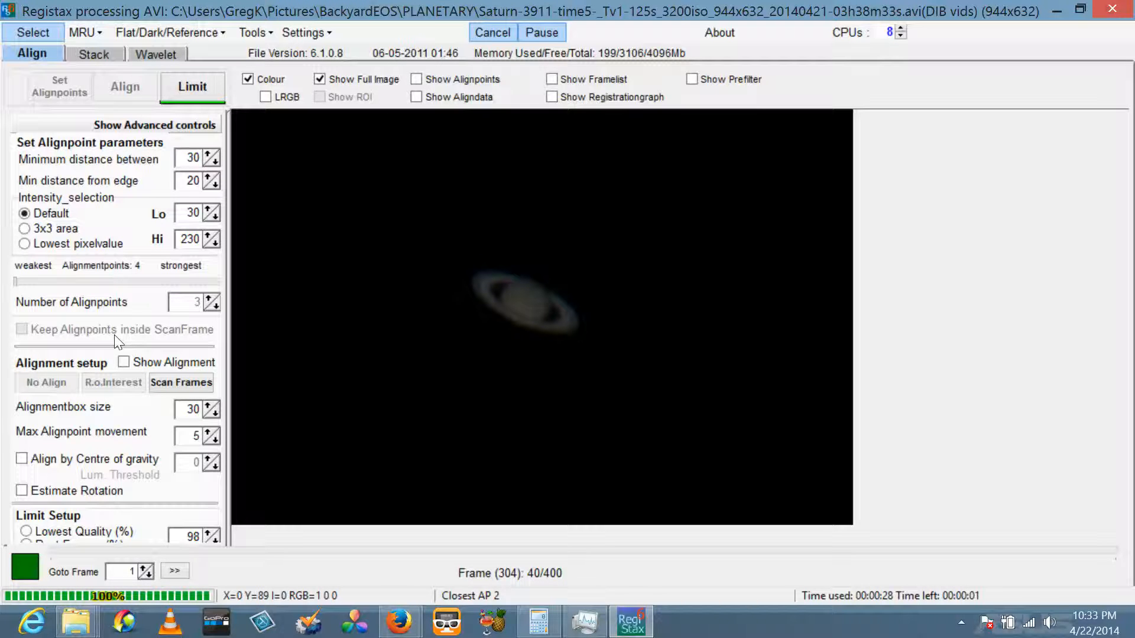
Restore the window to a smaller size and stack the aligned frames with normalization of frame intensity enabled.
left_click(1079, 8)
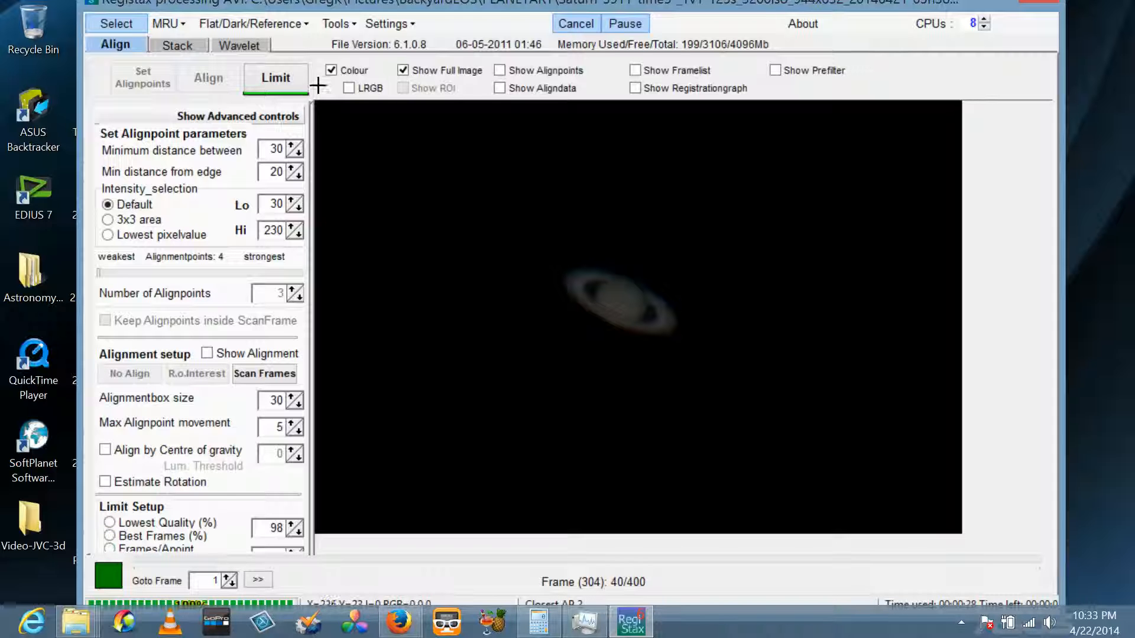
left_click_drag(343, 8, 348, 4)
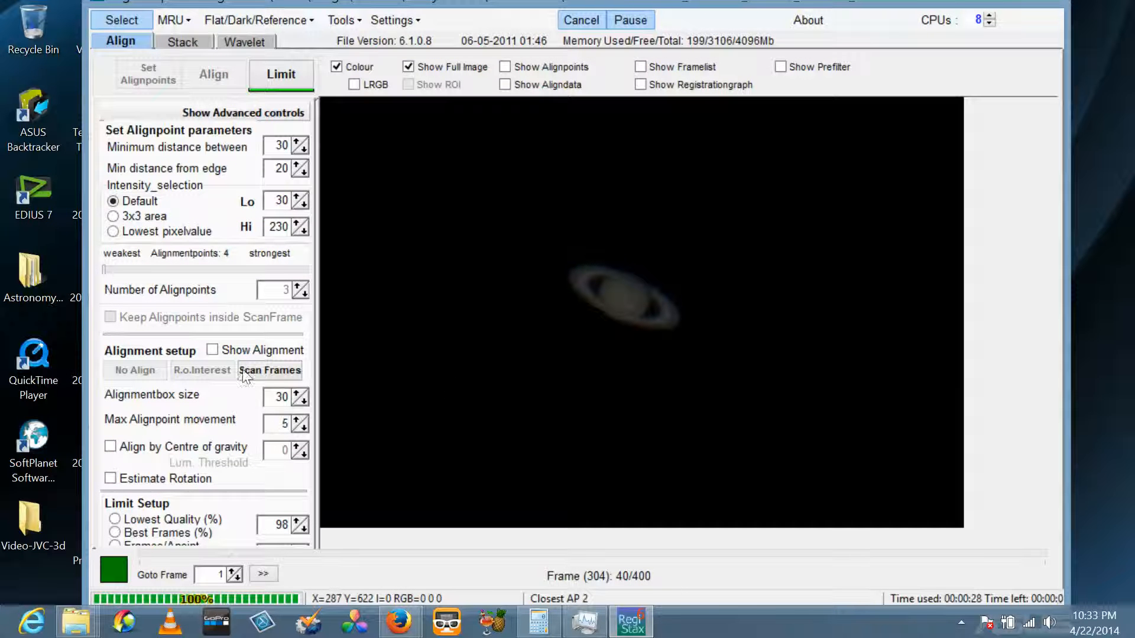
left_click(185, 49)
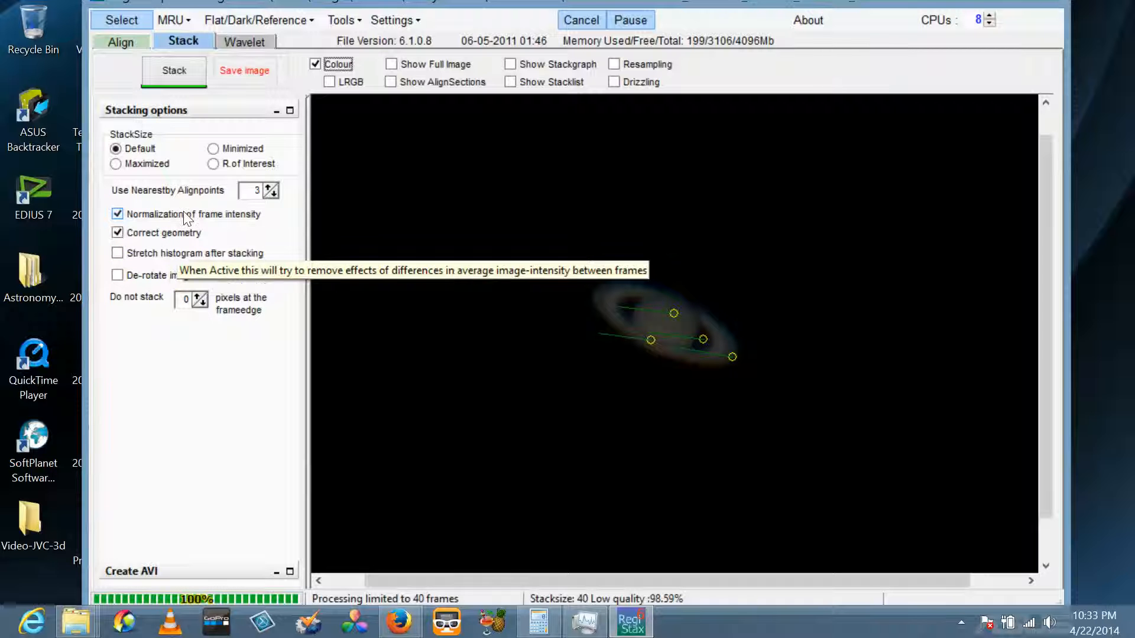
left_click(117, 215)
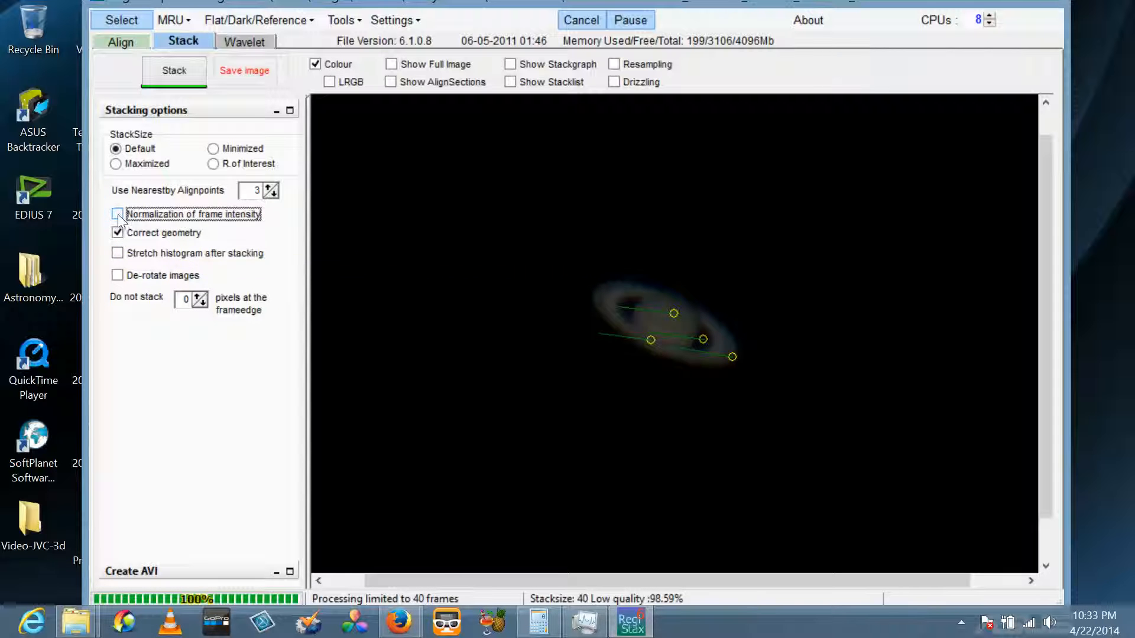
left_click(118, 215)
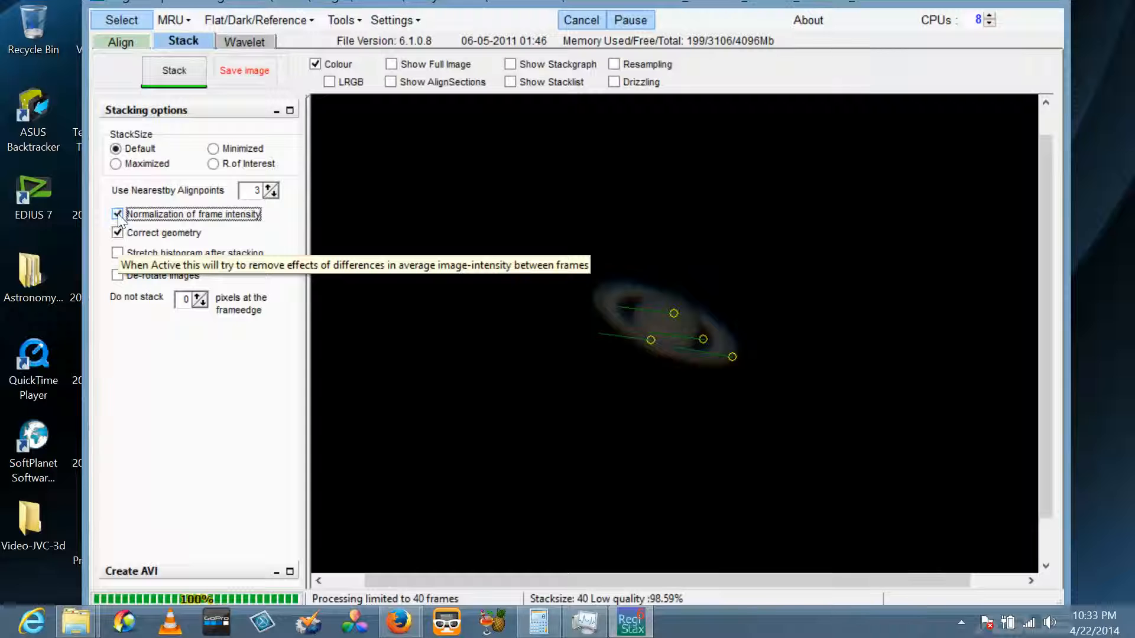
left_click(168, 76)
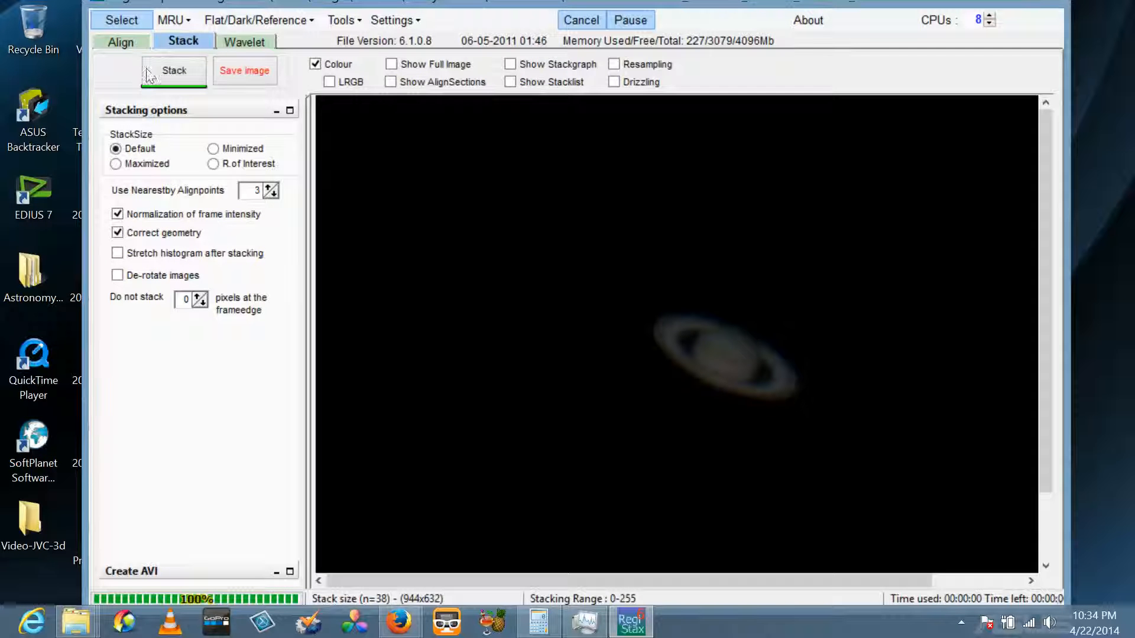
Load the Saturnmedium.rwv wavelet scheme for the stacked image.
left_click(244, 46)
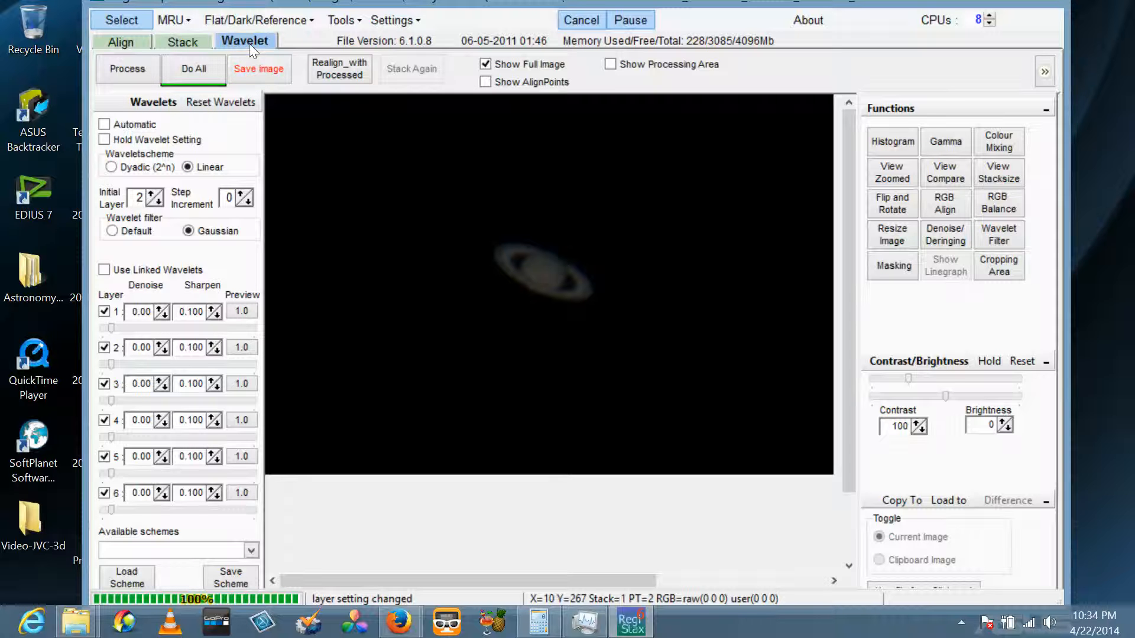
left_click(121, 580)
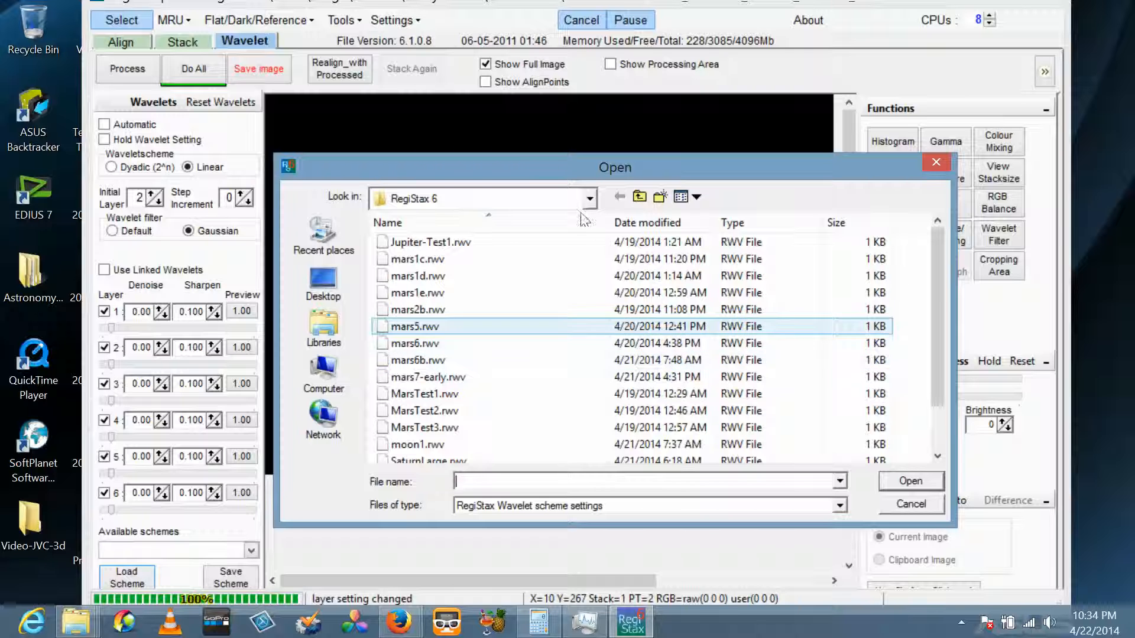
left_click_drag(944, 292, 938, 342)
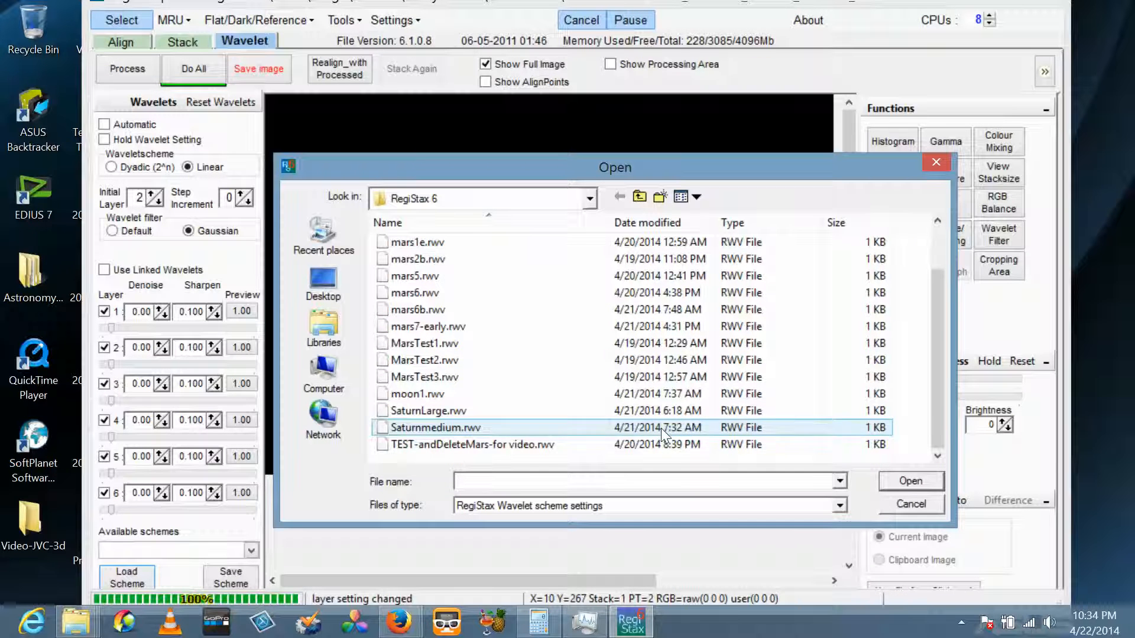
left_click(497, 428)
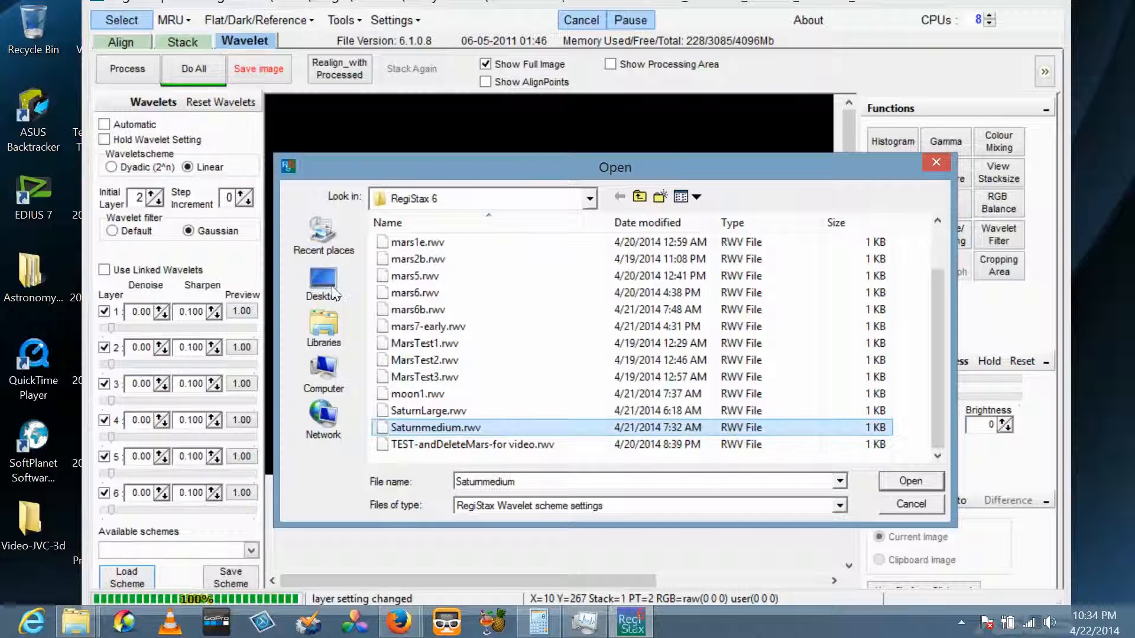
key("Return")
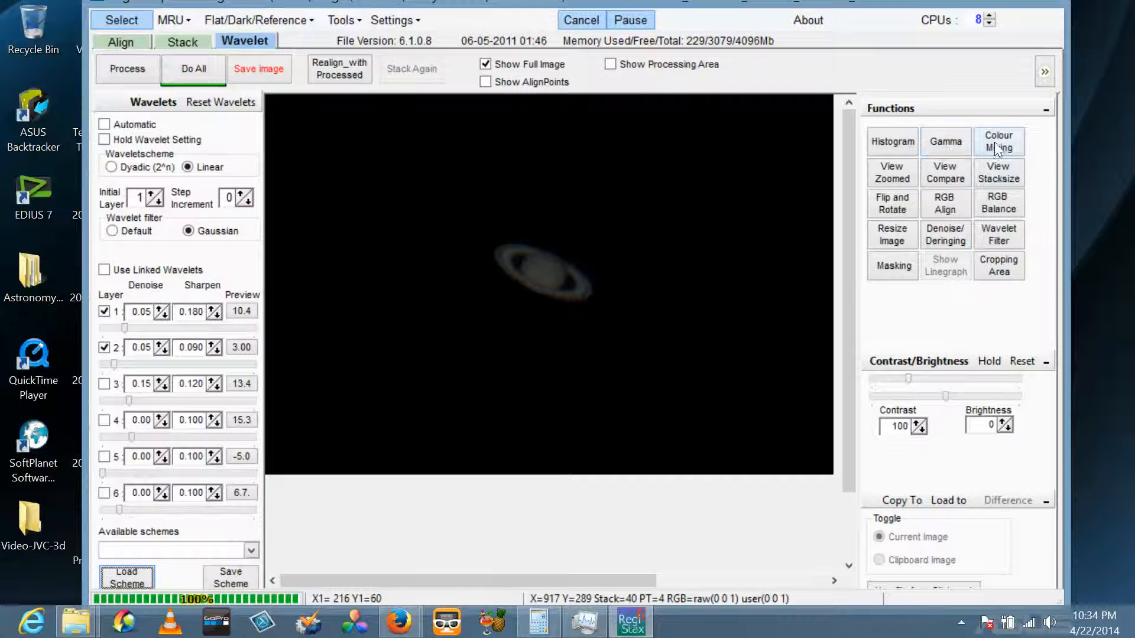
Fit the RGB Align area around the whole of Saturn and its rings, and estimate the colour channel alignment.
left_click(963, 212)
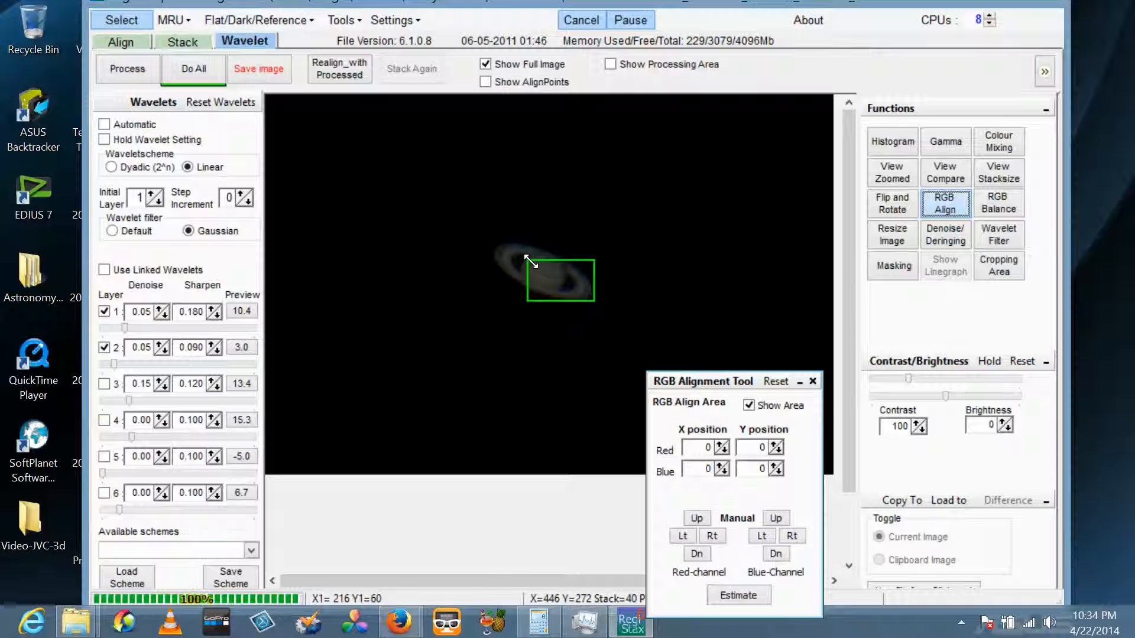
left_click_drag(525, 258, 502, 245)
left_click_drag(329, 161, 486, 234)
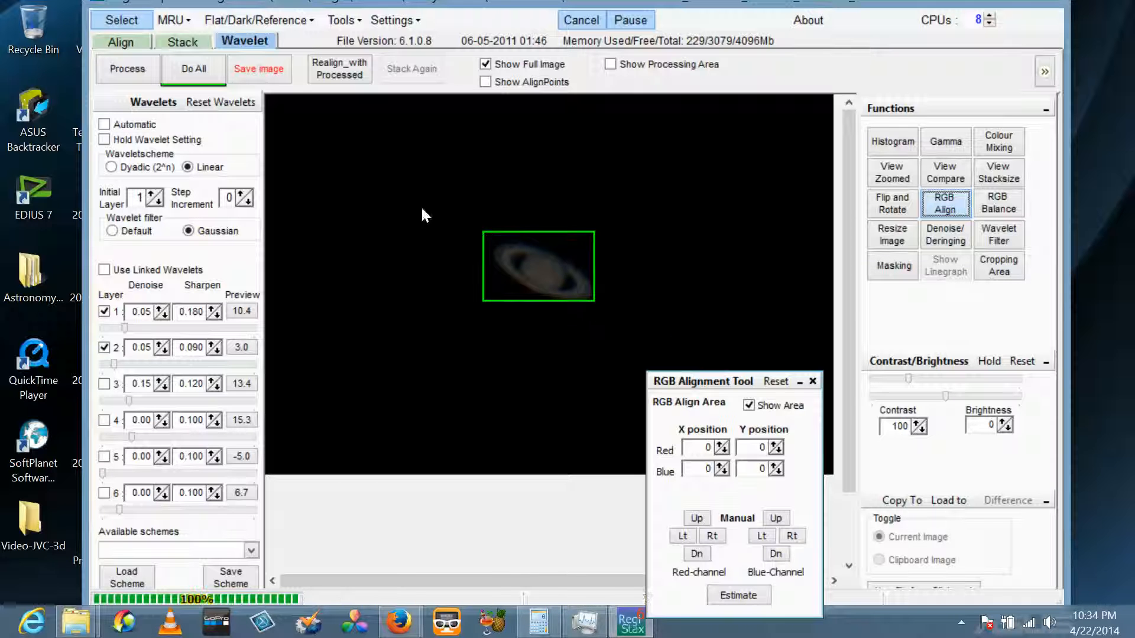
left_click_drag(590, 301, 600, 310)
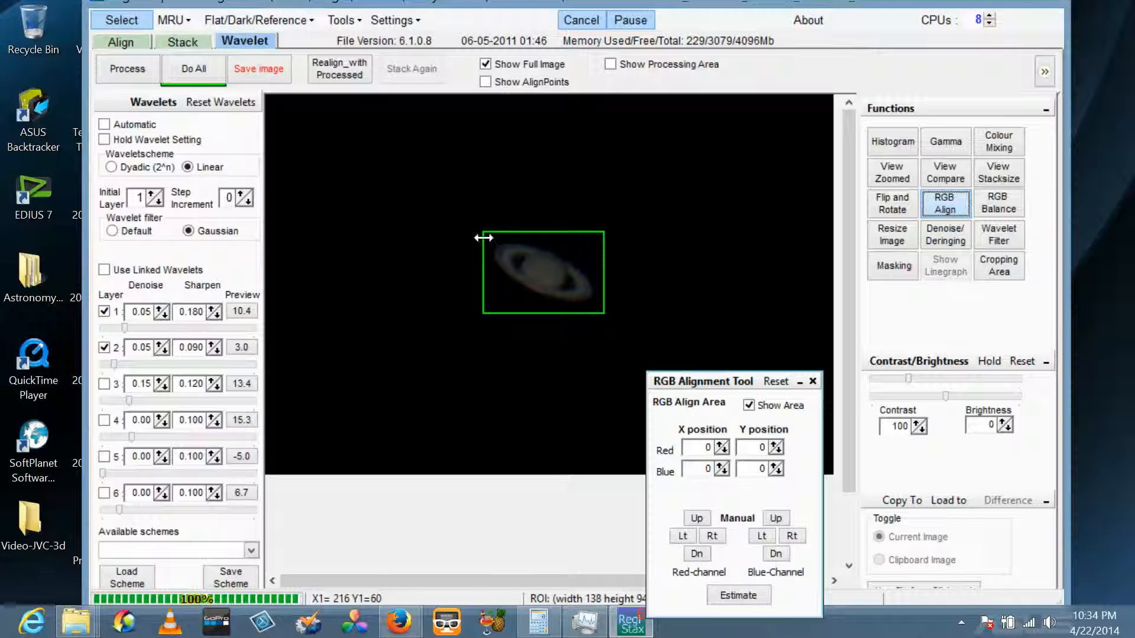
left_click(742, 598)
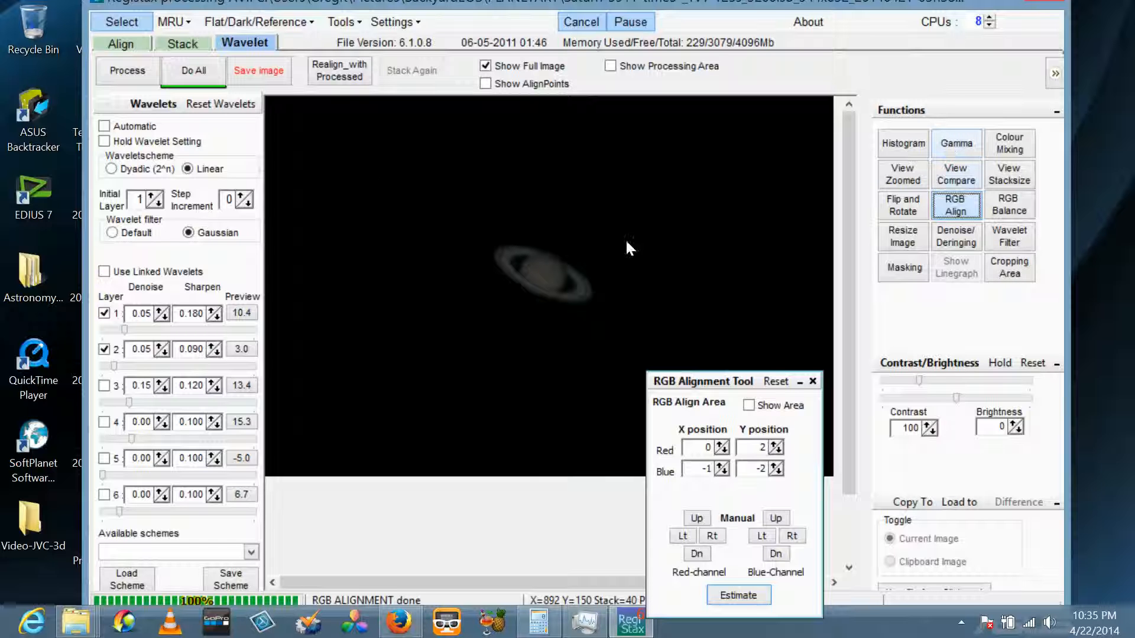
Set the image contrast to 128 and the brightness to 3.
left_click_drag(919, 379, 929, 379)
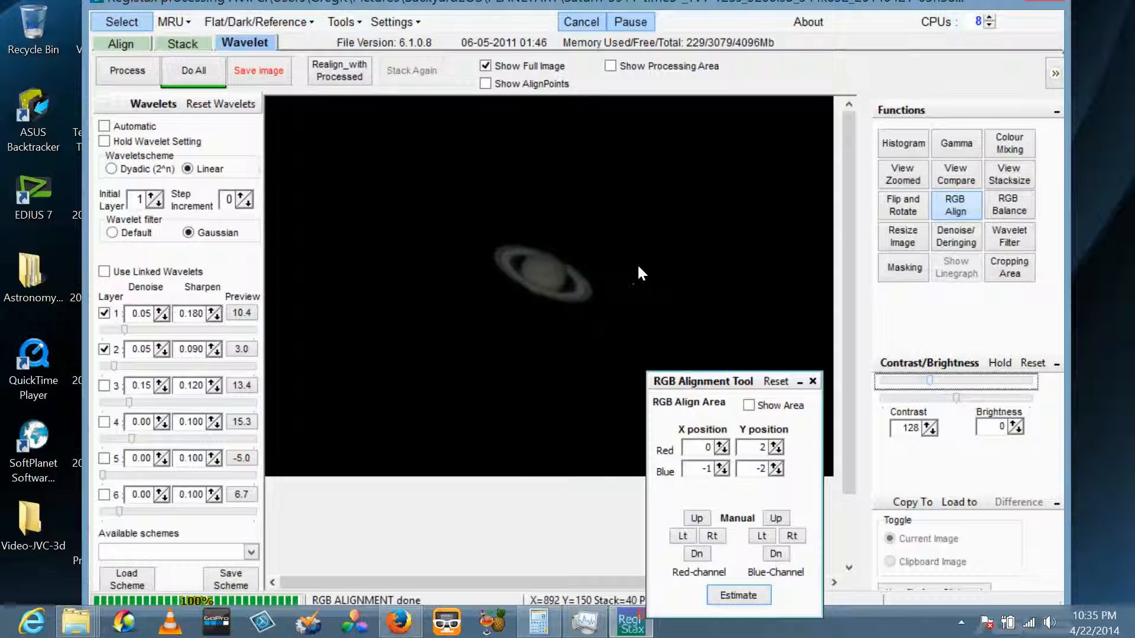
left_click(960, 398)
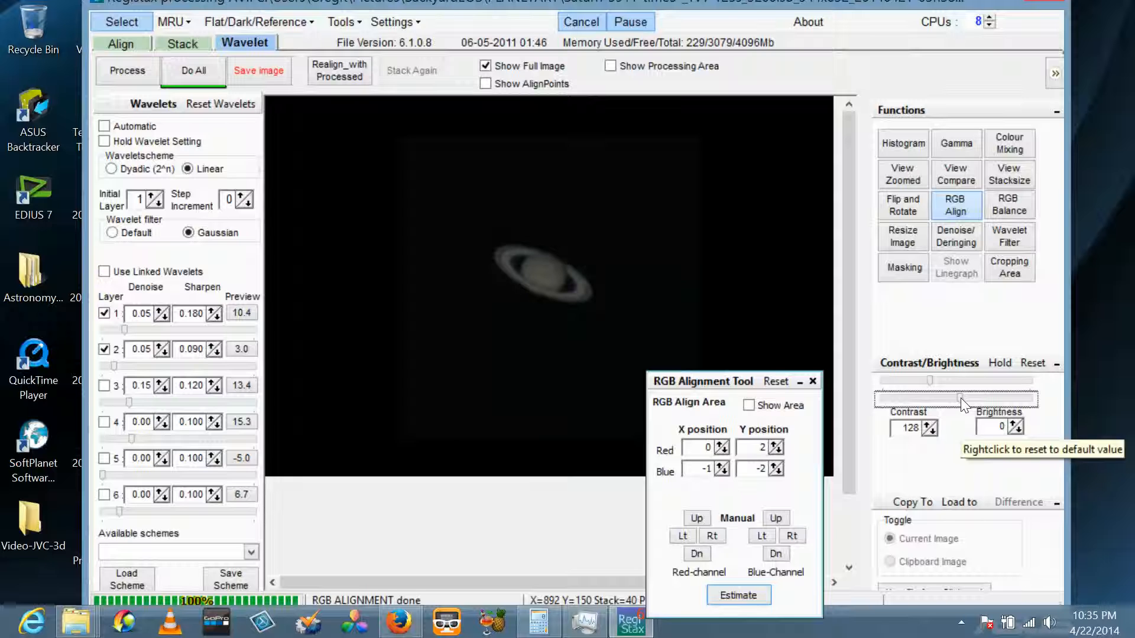
left_click_drag(959, 398, 963, 398)
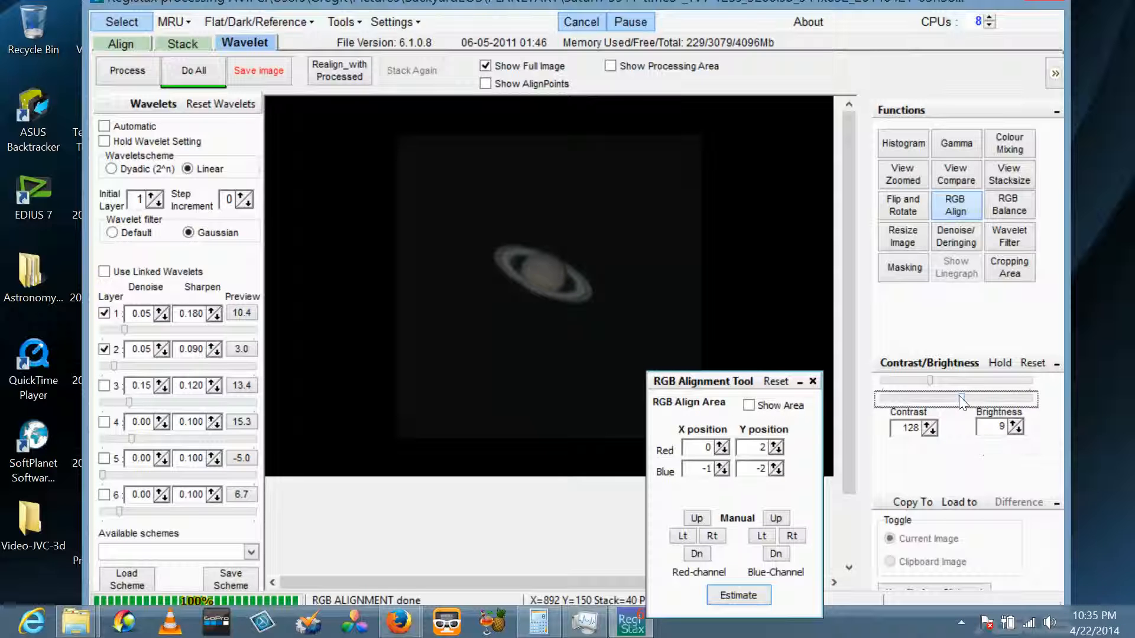
left_click_drag(959, 396, 955, 396)
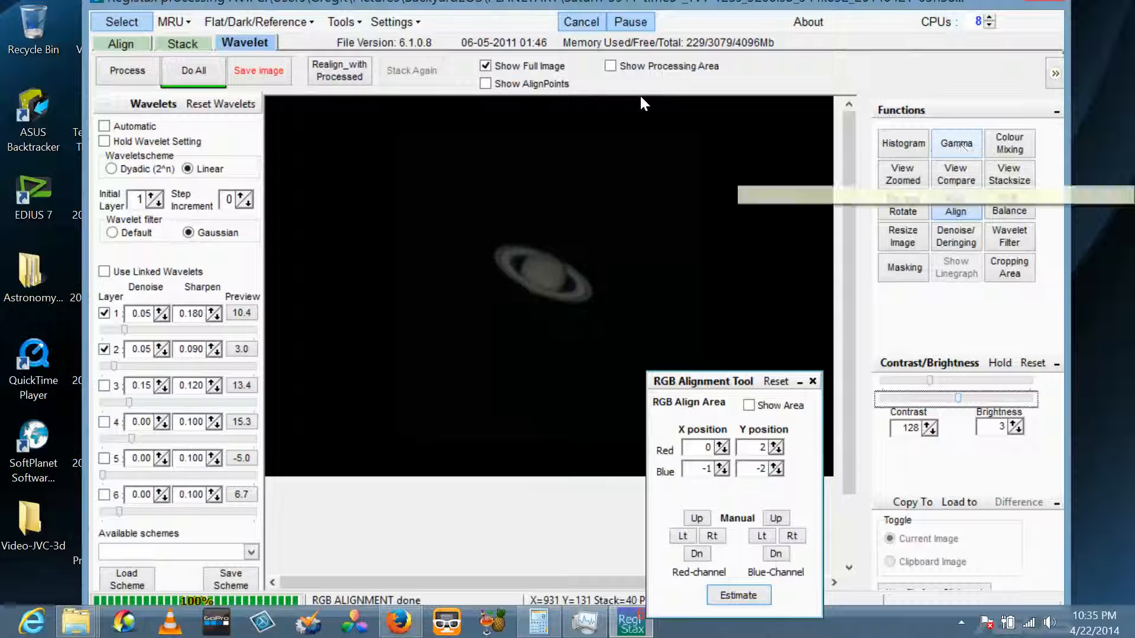
Open the gamma curve and add two control points, raising the midtones above the diagonal and keeping the shadows close to it.
left_click(960, 144)
right_click(918, 186)
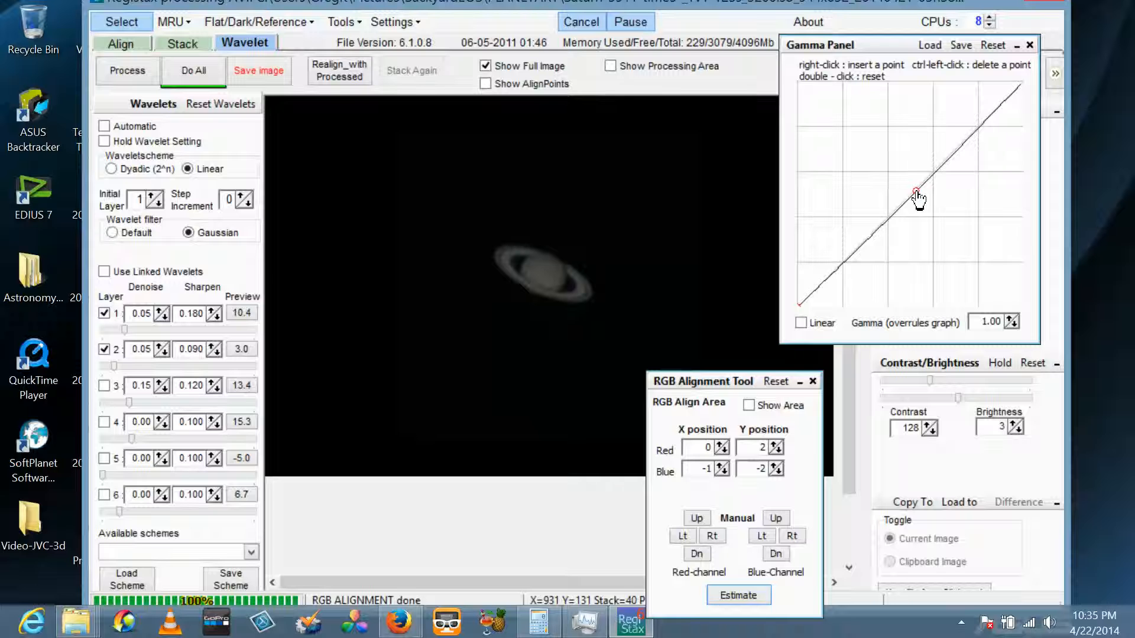
left_click_drag(919, 186, 919, 162)
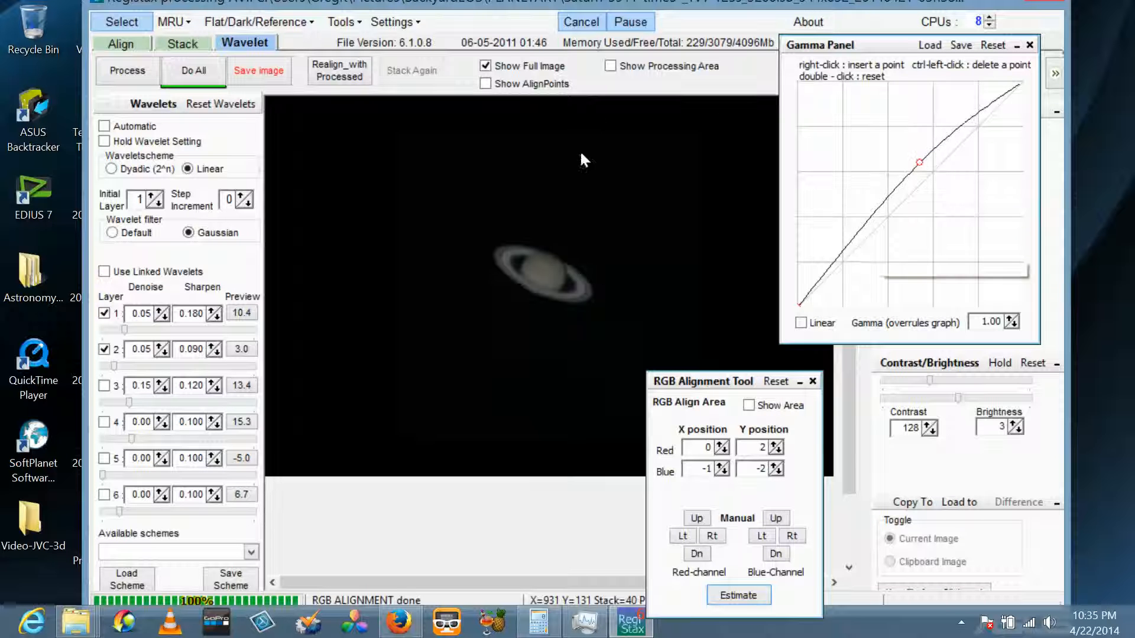
right_click(862, 243)
left_click_drag(862, 243, 856, 244)
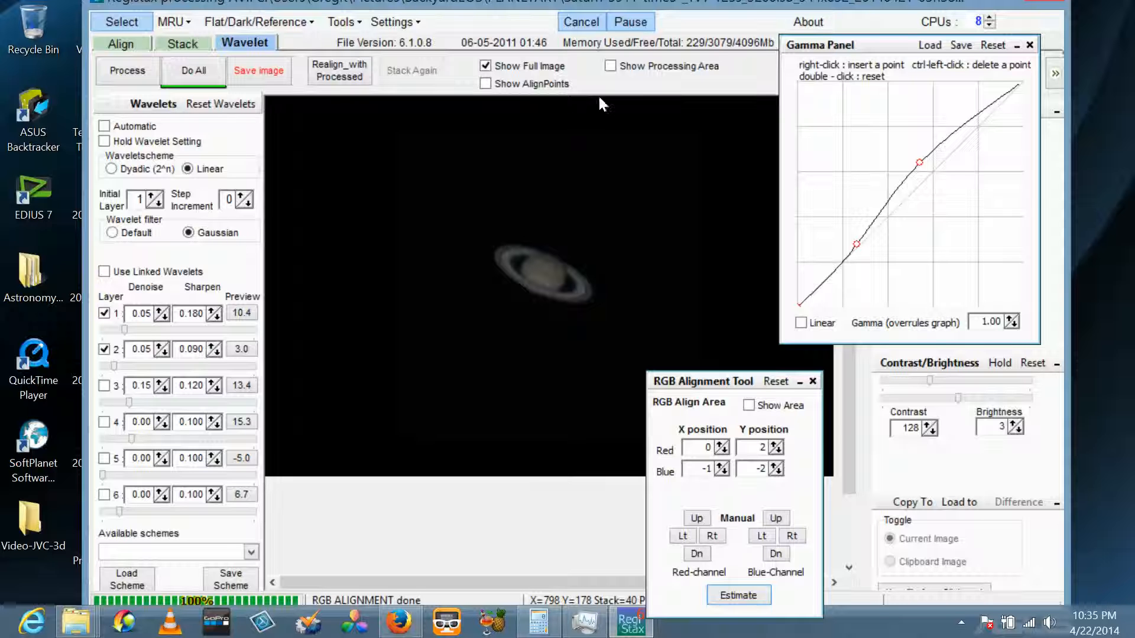
left_click_drag(904, 40, 726, 33)
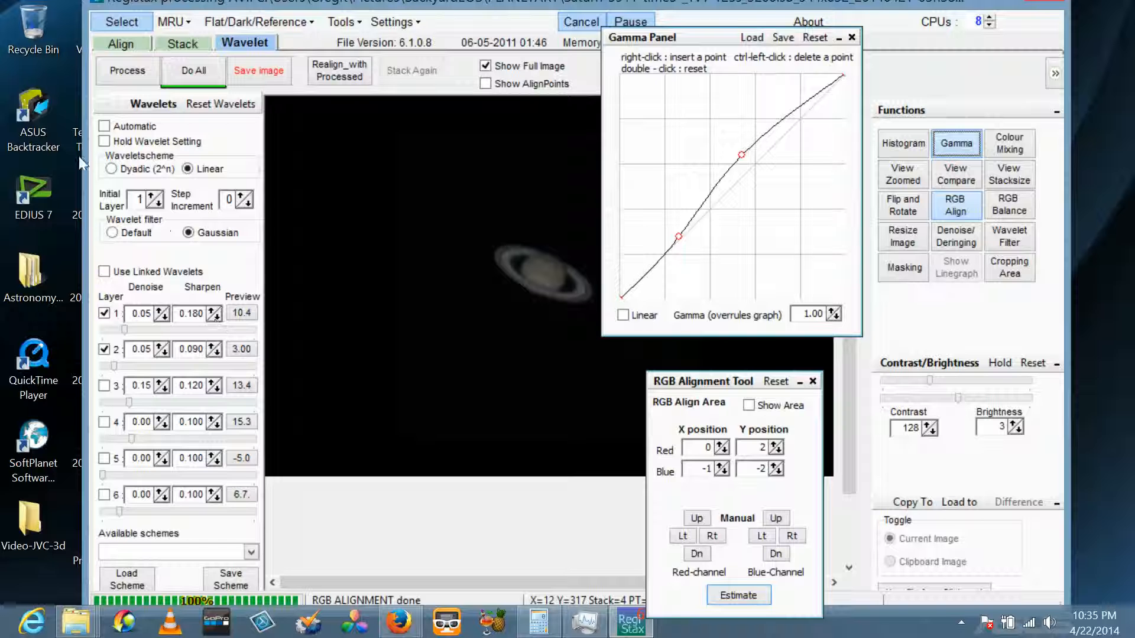
Compare the Default wavelet filter with Gaussian, and preview wavelet layers 1 and 2.
left_click(112, 233)
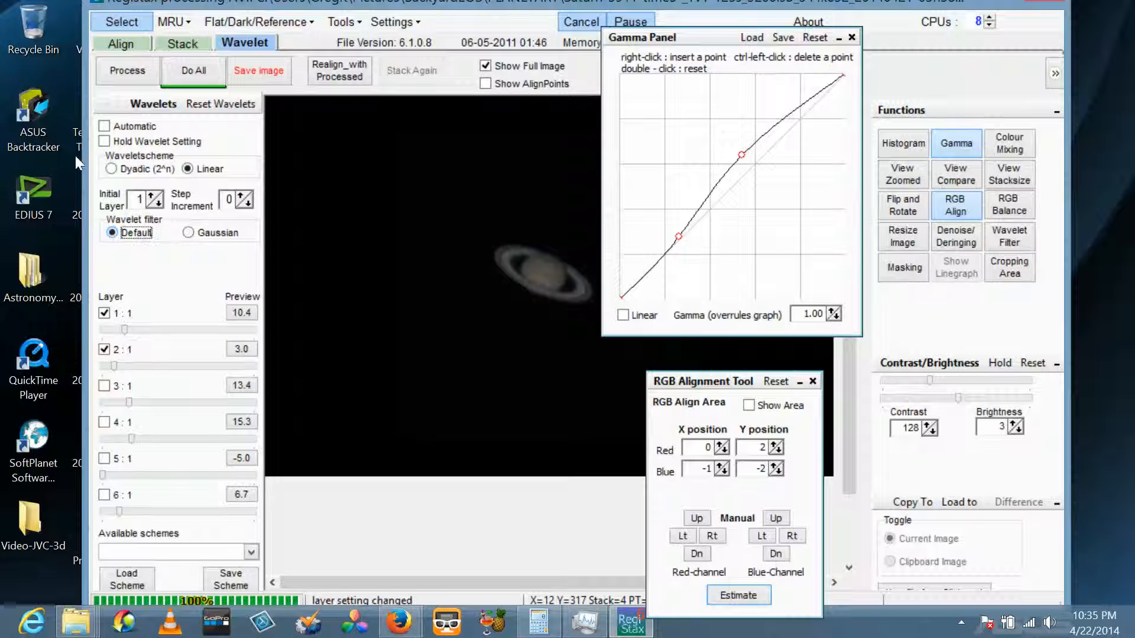
left_click(188, 233)
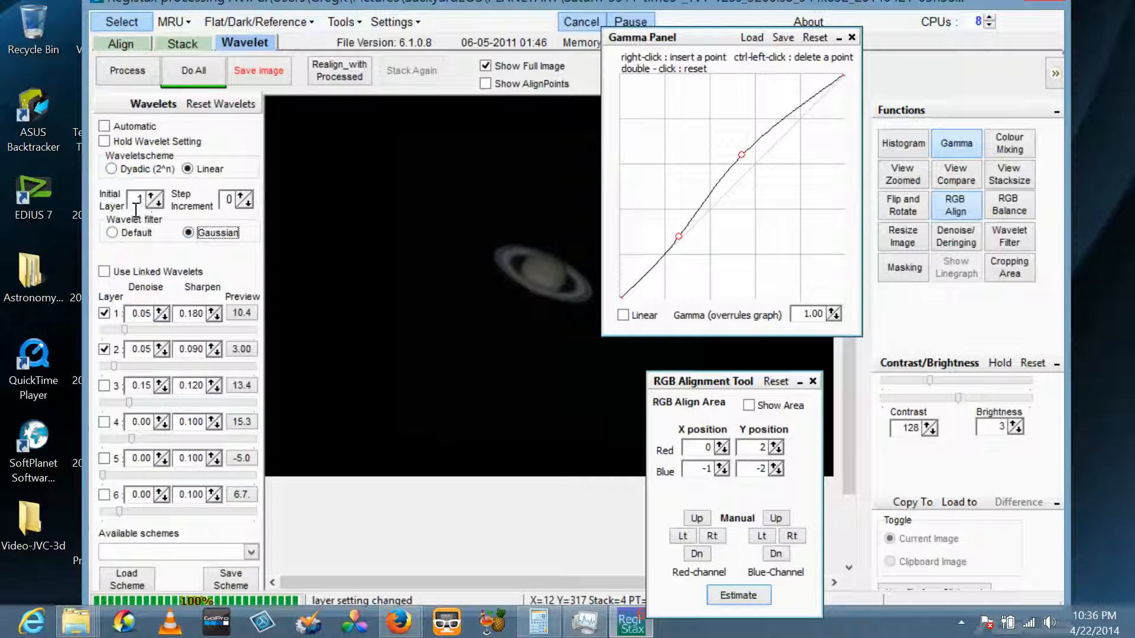
left_click(247, 313)
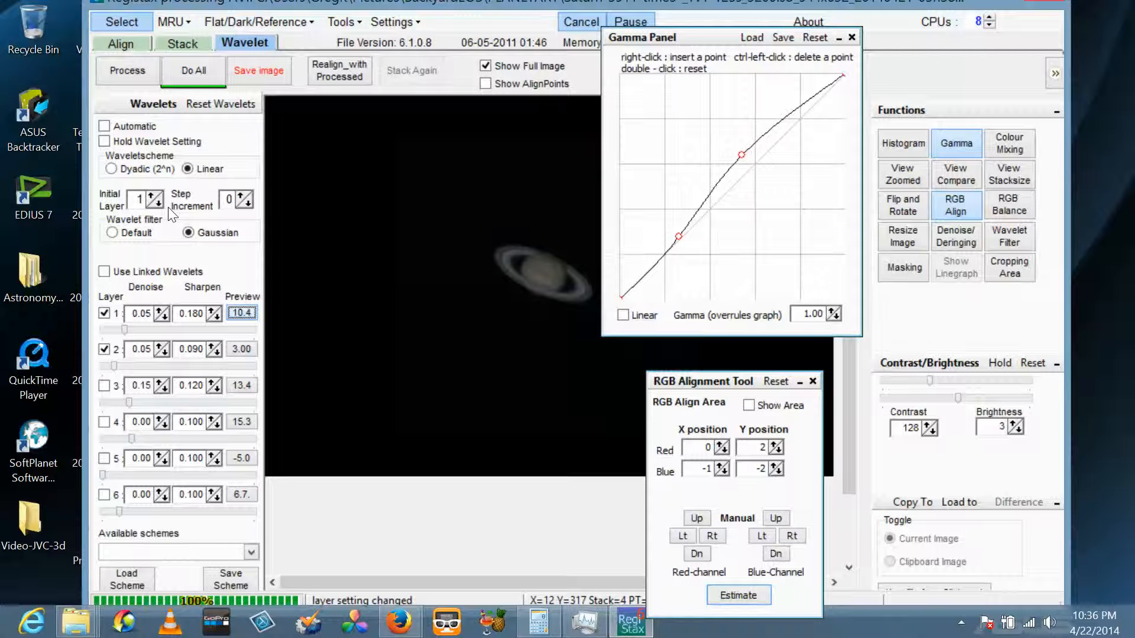
left_click(248, 351)
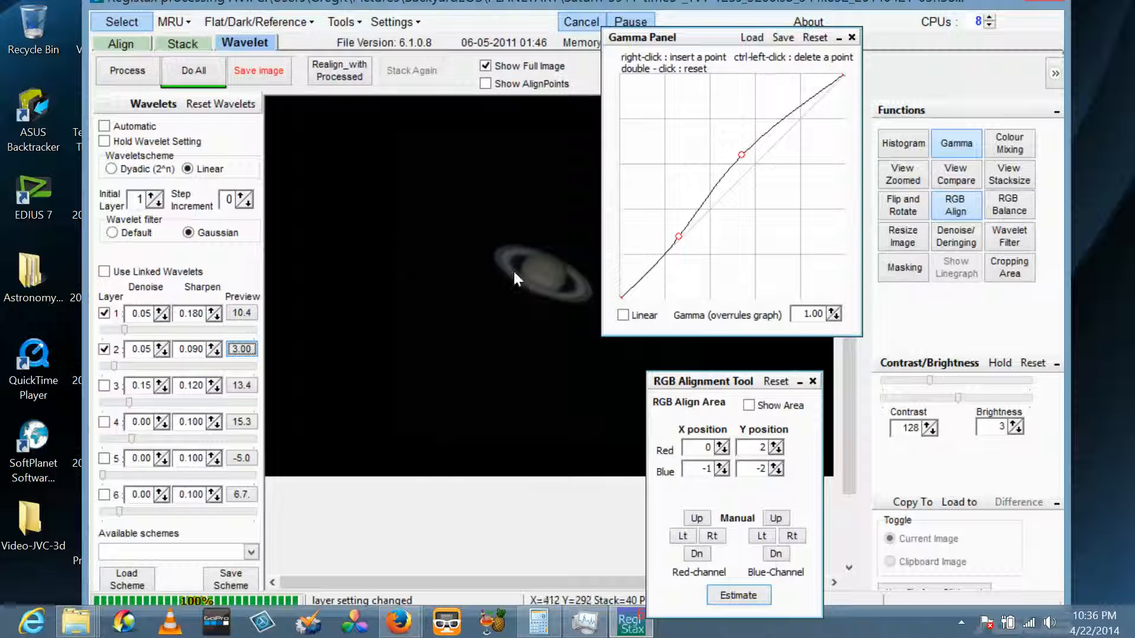
Uncover Saturn, add a third gamma control point in the highlights, and shift the midtone and shadow points to brighten the image slightly.
left_click_drag(700, 38, 351, 313)
left_click_drag(394, 423, 394, 427)
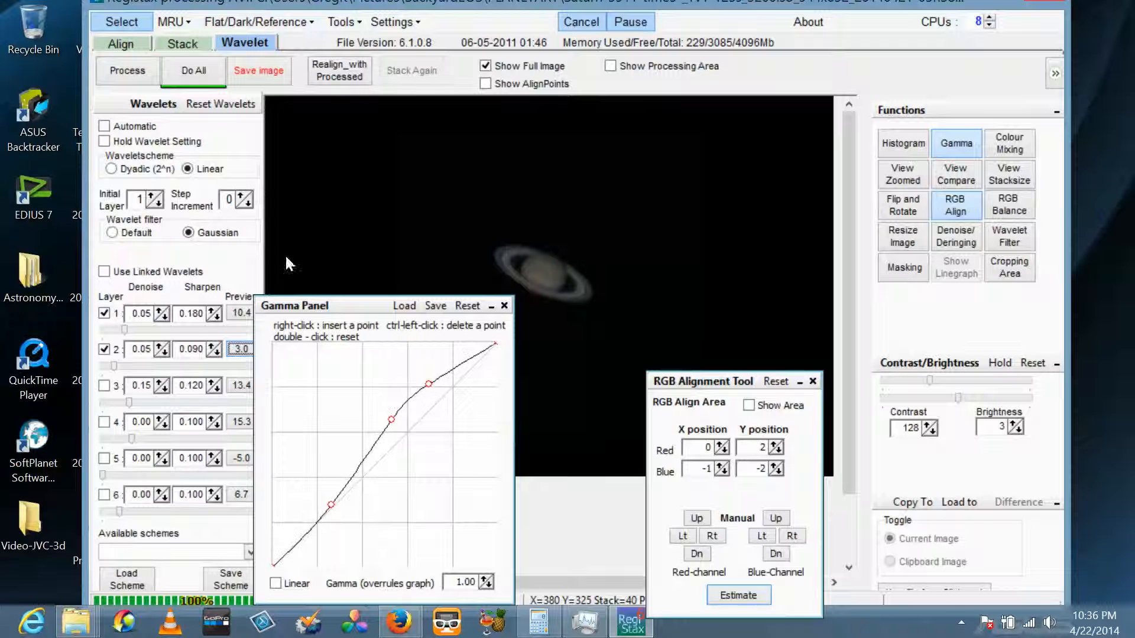
right_click(433, 384)
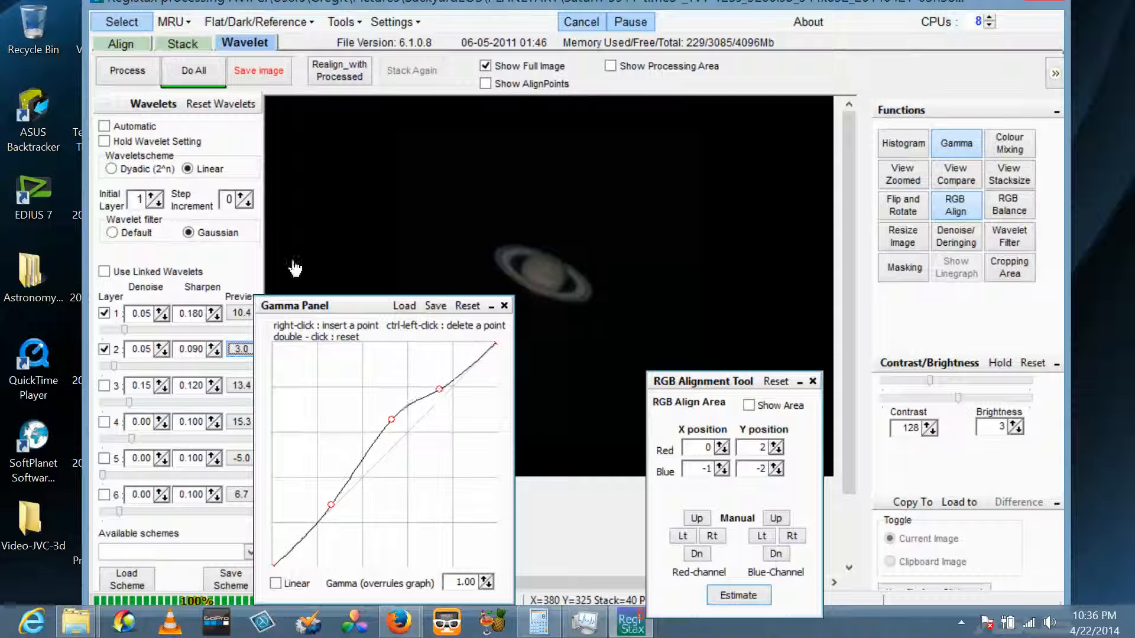
mouse_move(434, 385)
left_mouse_down()
mouse_move(423, 376)
mouse_move(426, 385)
left_mouse_up()
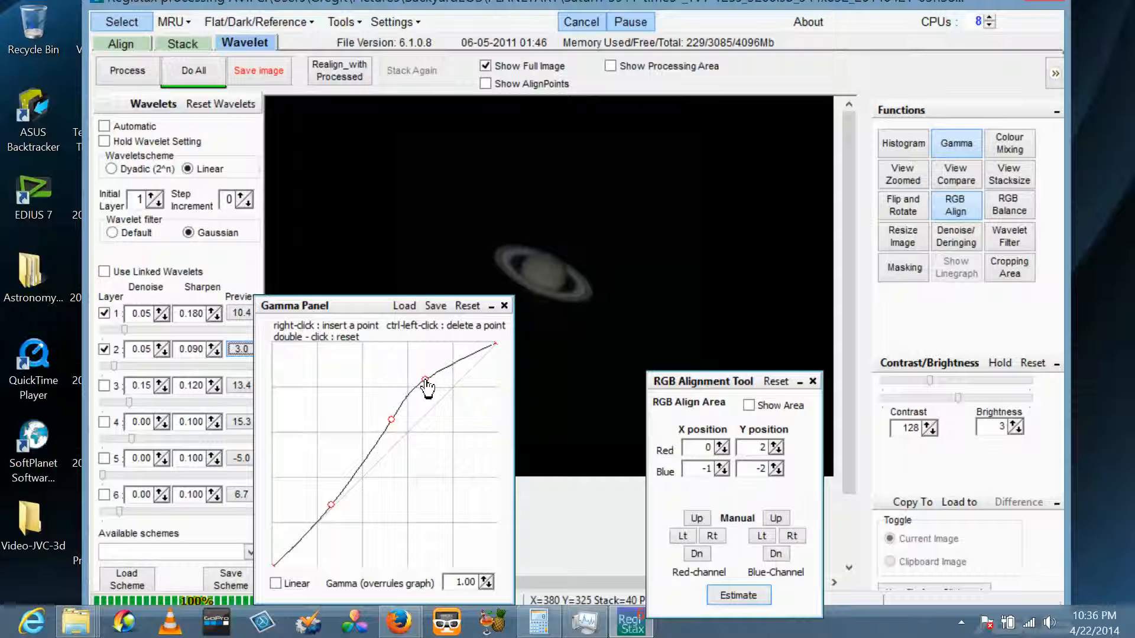
left_click_drag(391, 419, 388, 419)
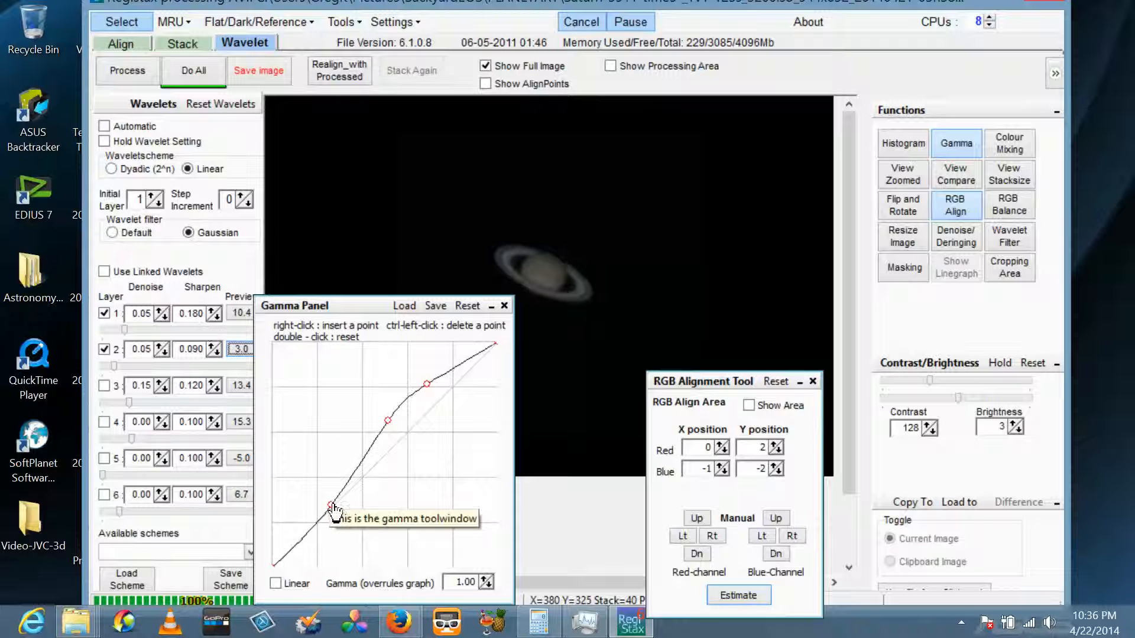
left_click_drag(330, 505, 328, 503)
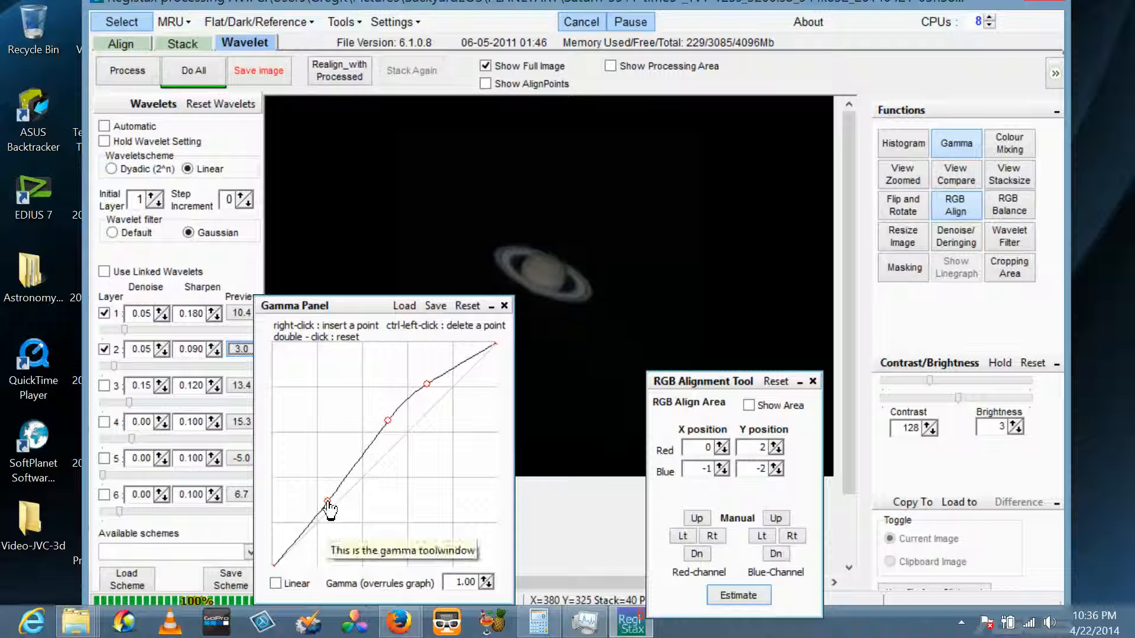
left_click_drag(328, 503, 325, 503)
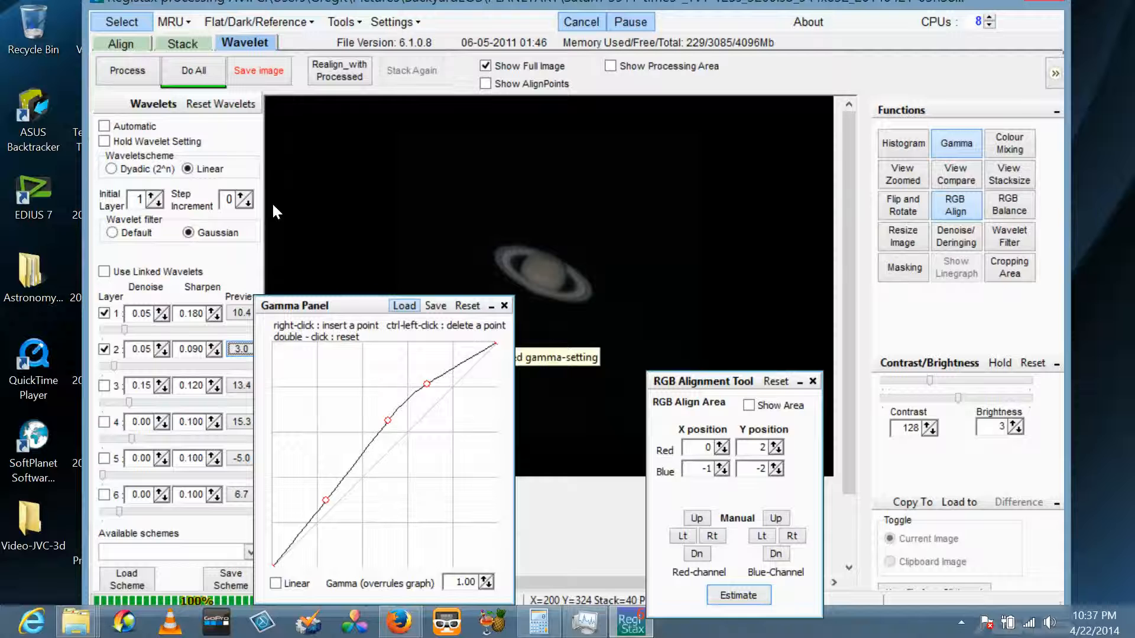
Load the SaturnGamma2.rgs gamma setting, uncover Saturn, and compare the curve with and without linear interpolation.
left_click(404, 305)
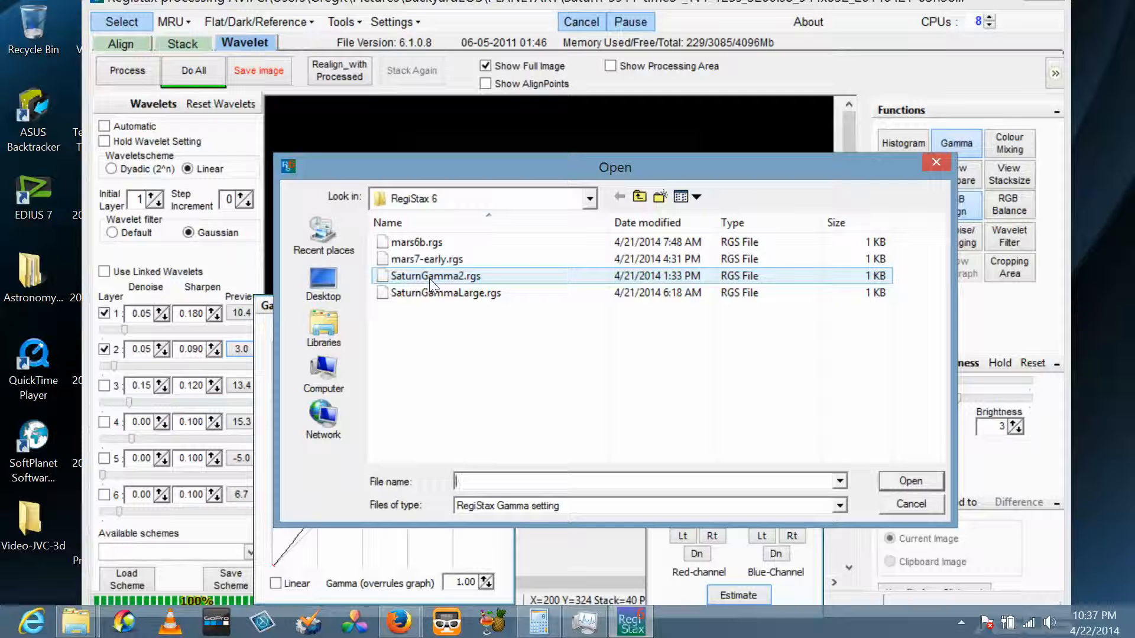
double_click(429, 278)
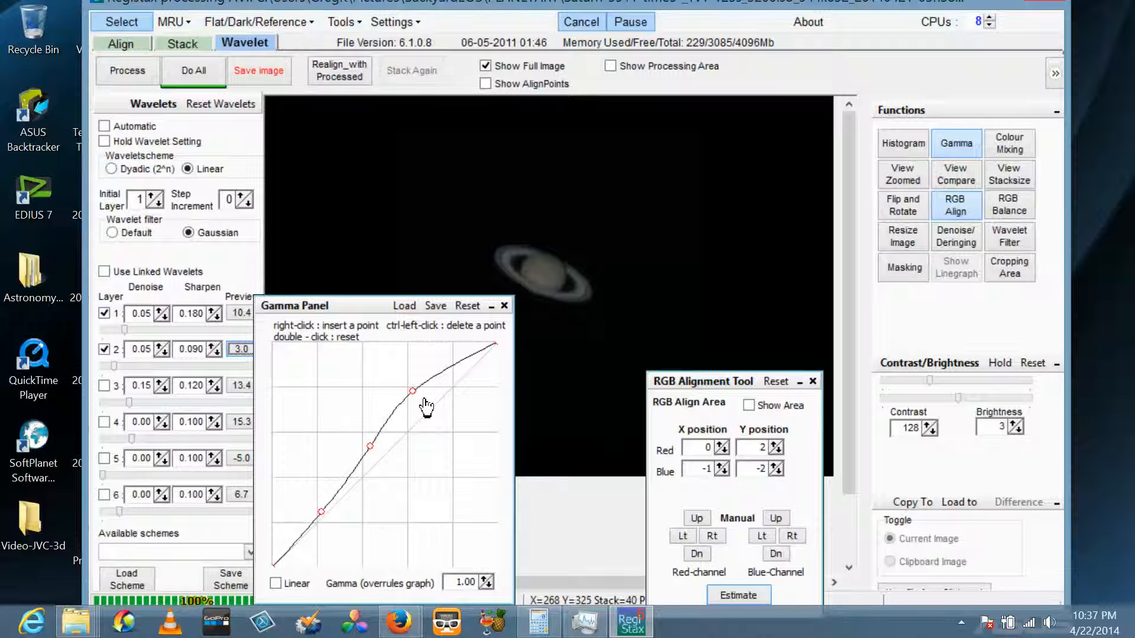
left_click_drag(367, 306, 798, 126)
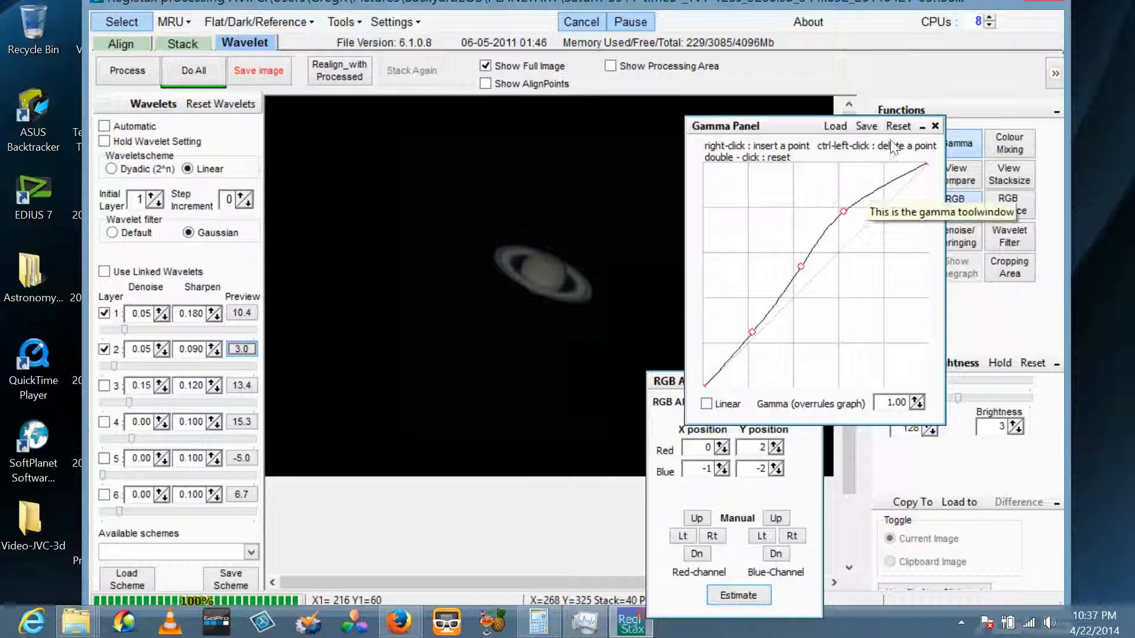
left_click(706, 404)
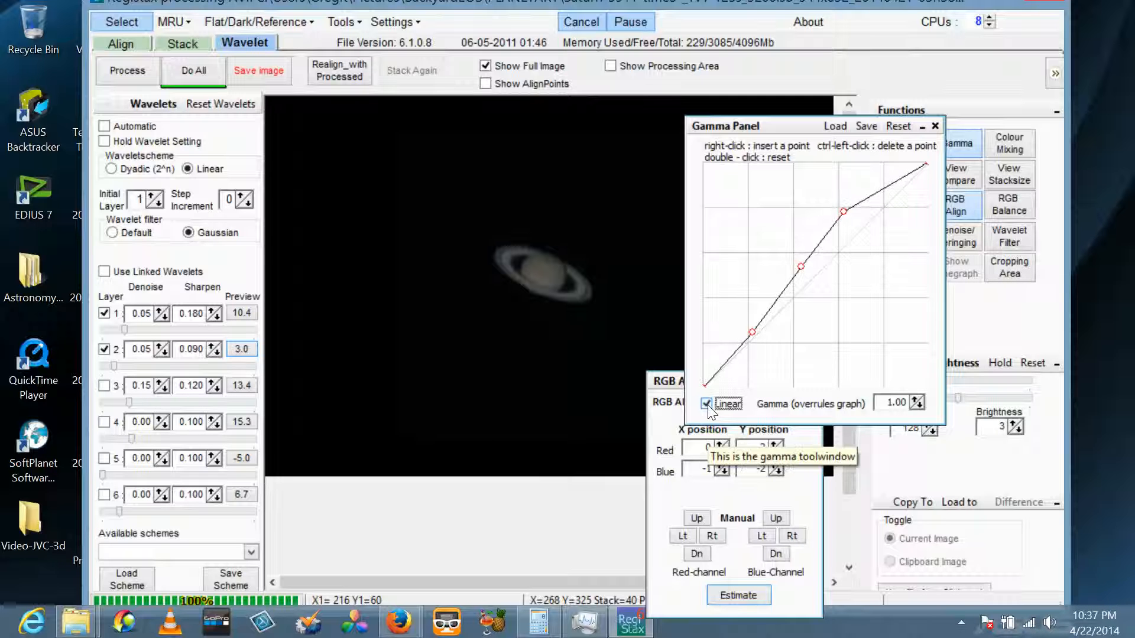
left_click(706, 404)
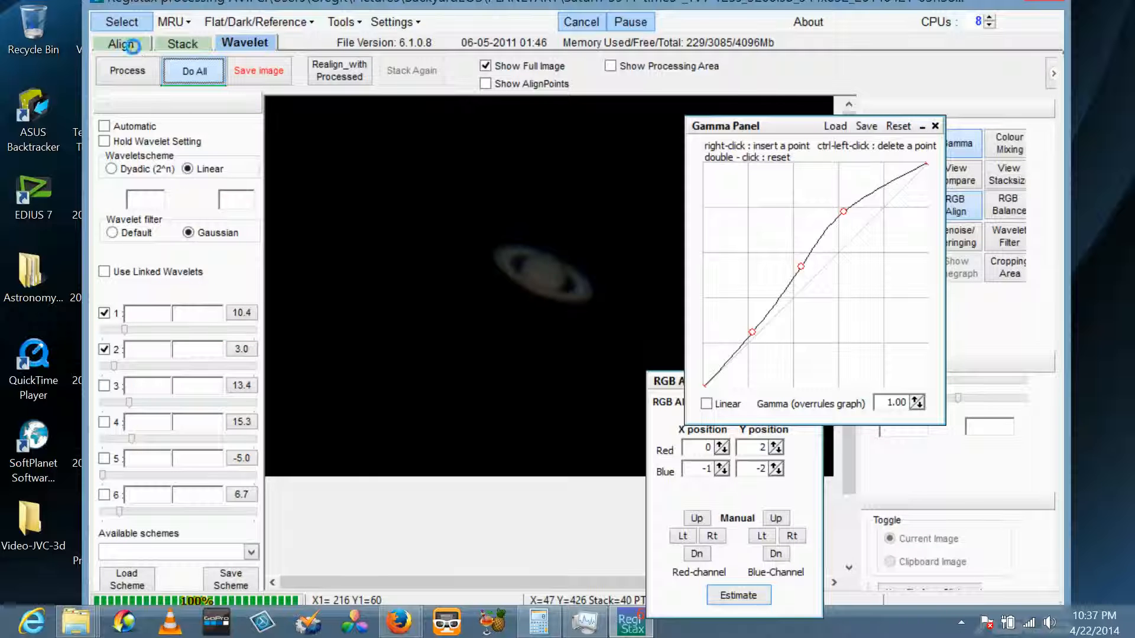
Apply the processing to the whole image and save it as a 16-bit RGB TIFF with "-Saturn-For-Video" appended to the file name.
left_click(198, 71)
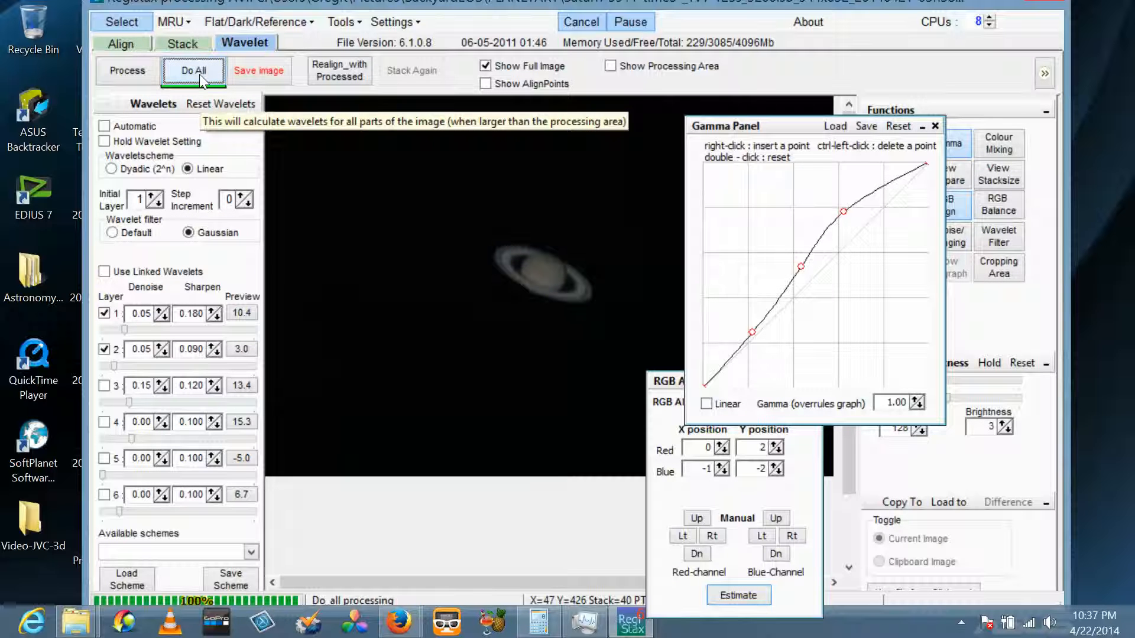
left_click(259, 71)
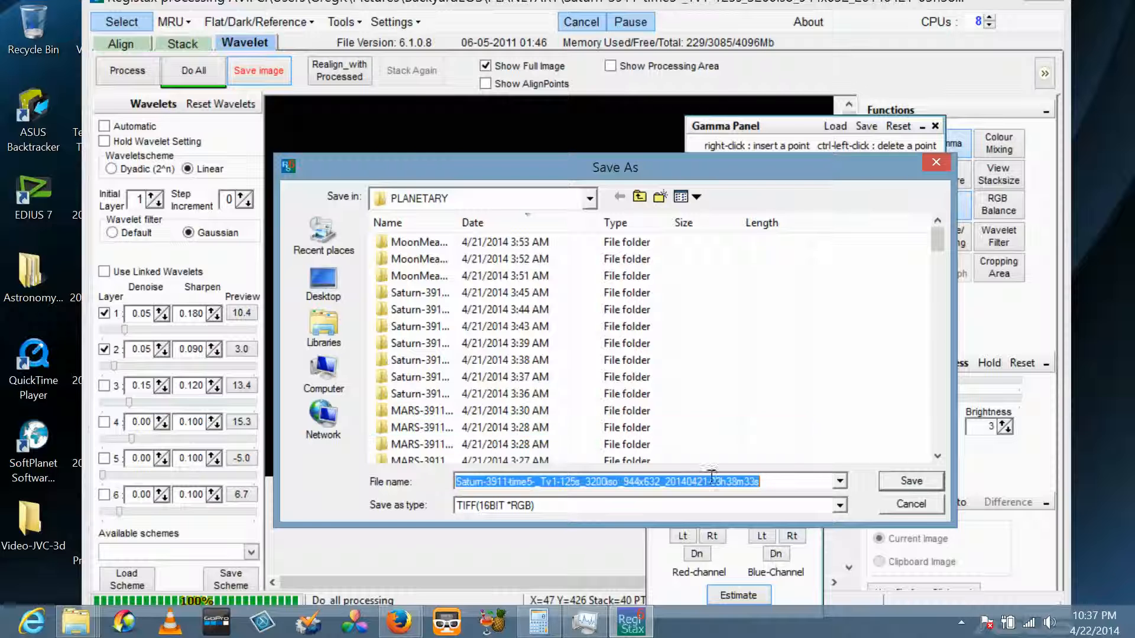
key("End")
type("-")
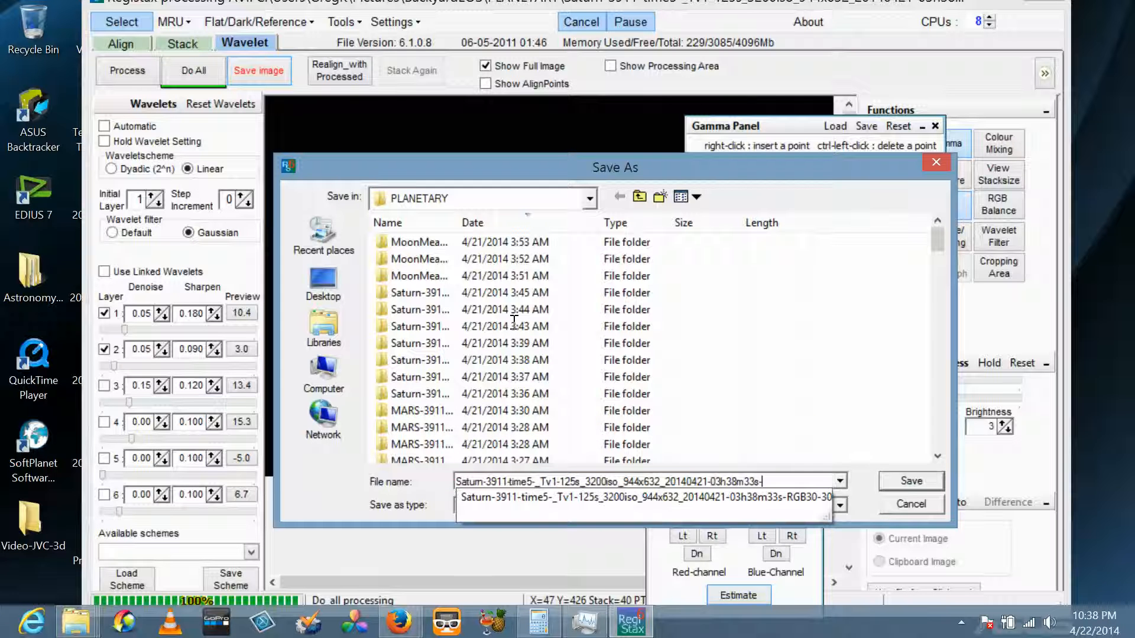
type("Saturn-For-Video")
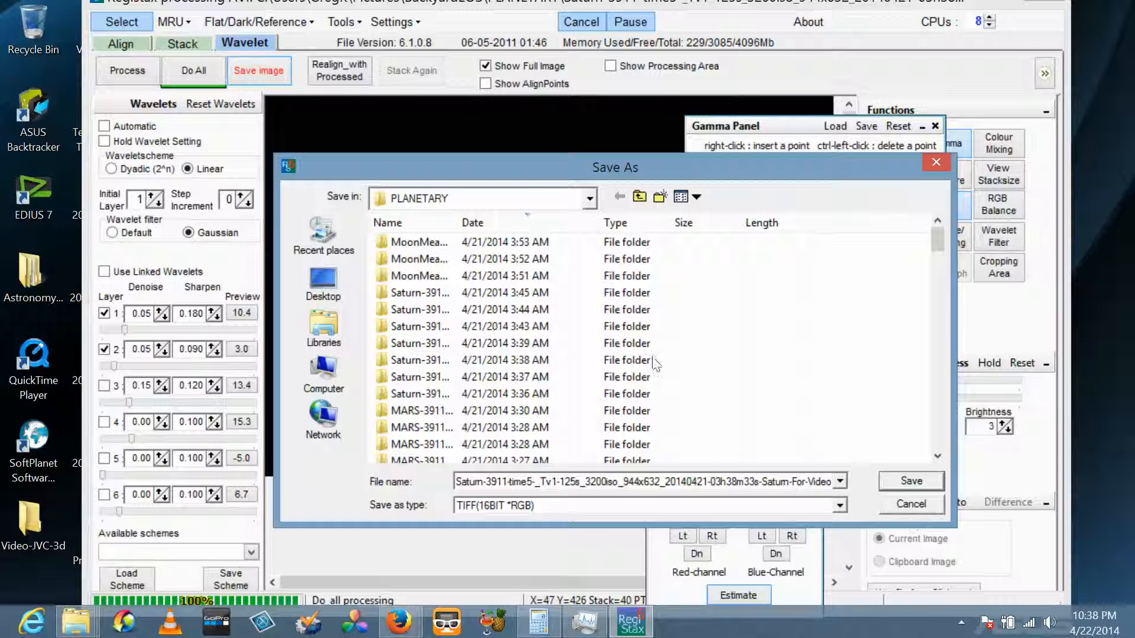
left_click(901, 484)
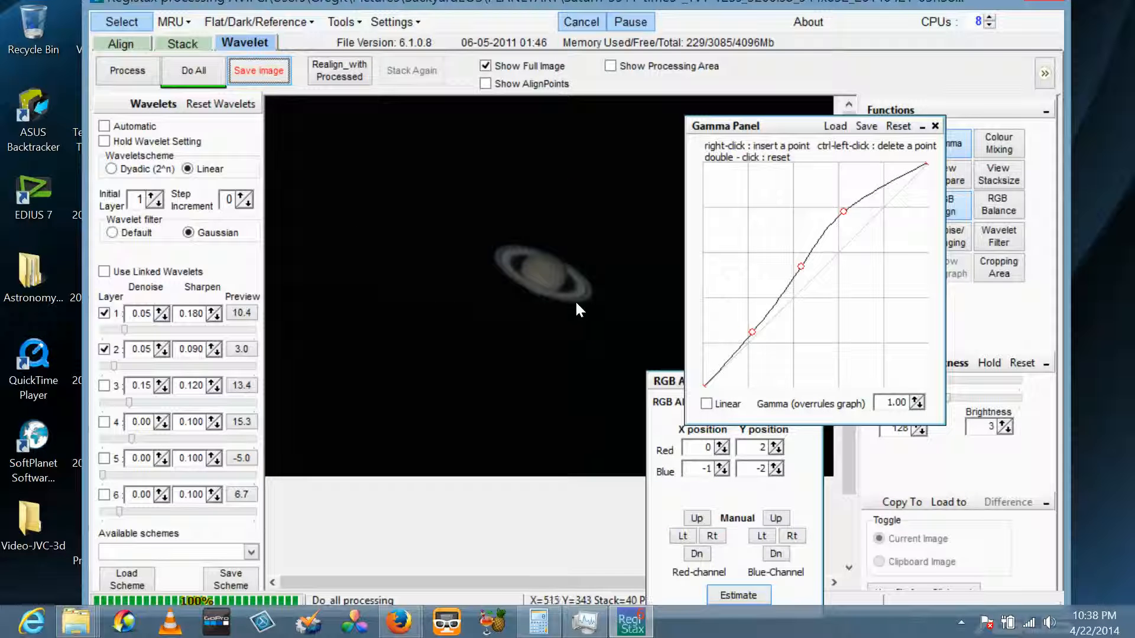